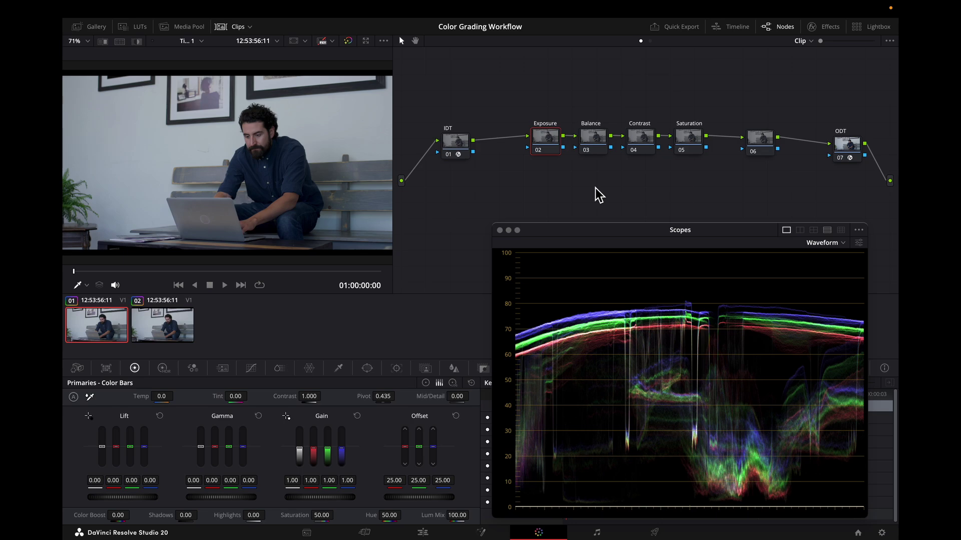
Step: Give the Balance node Linear gamma with Lum Mix 0, then set gain to red 1.09 and blue 0.91
click(596, 146)
right_click(595, 146)
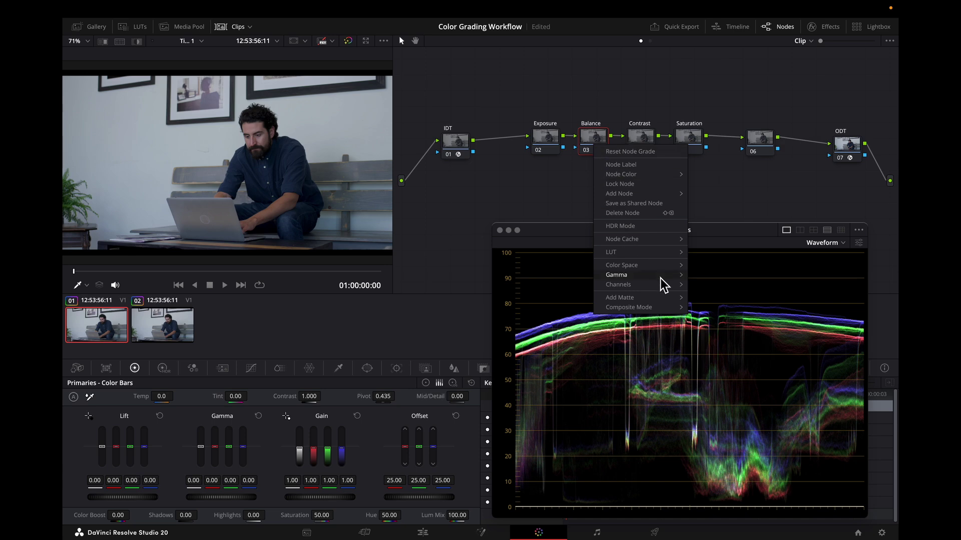
mouse_move(660, 279)
click(730, 20)
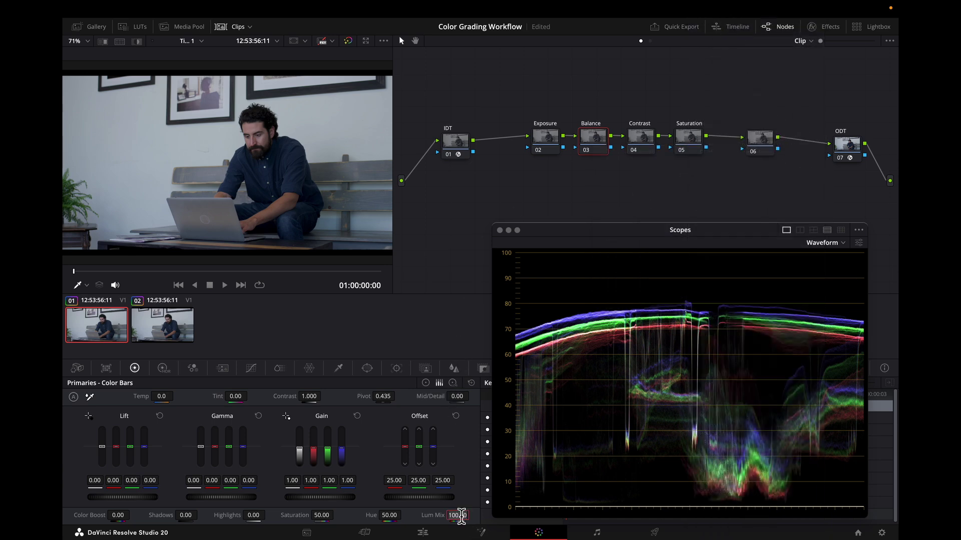
text(0)
key(Return)
drag(315, 484, 349, 487)
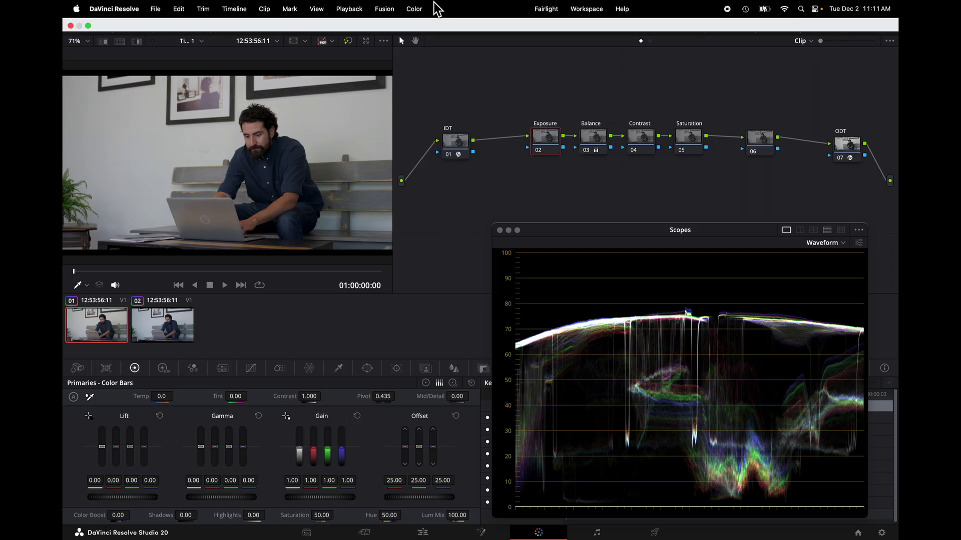
click(415, 9)
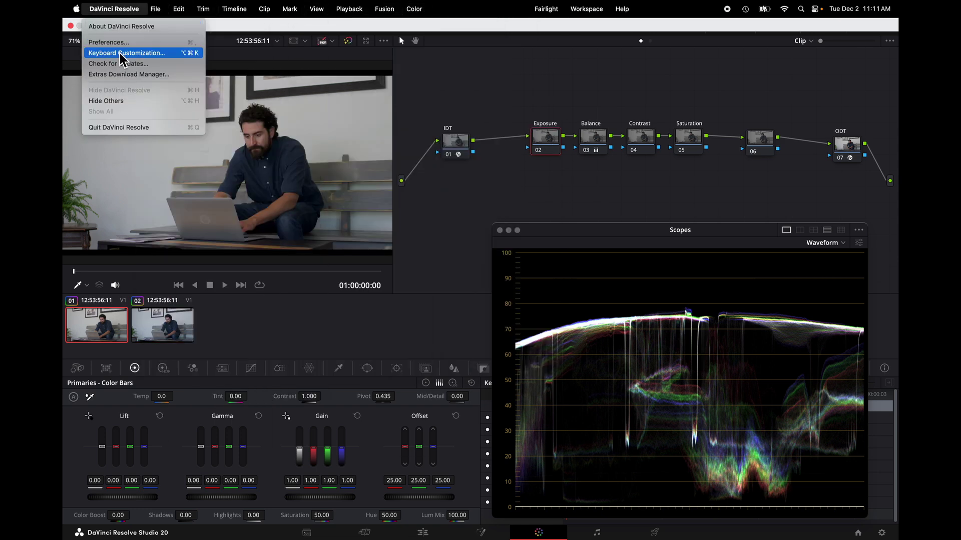
click(119, 56)
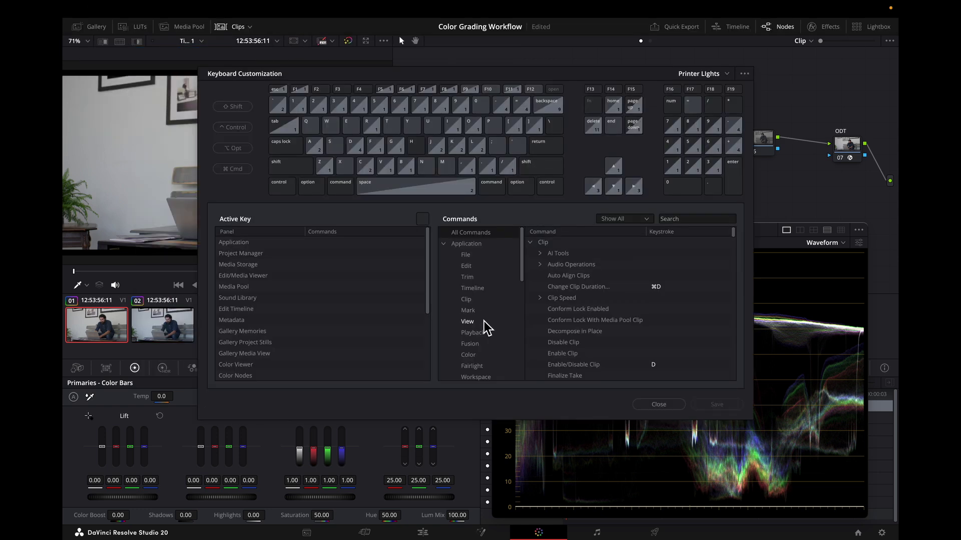
click(483, 354)
scroll(605, 360, down, 2)
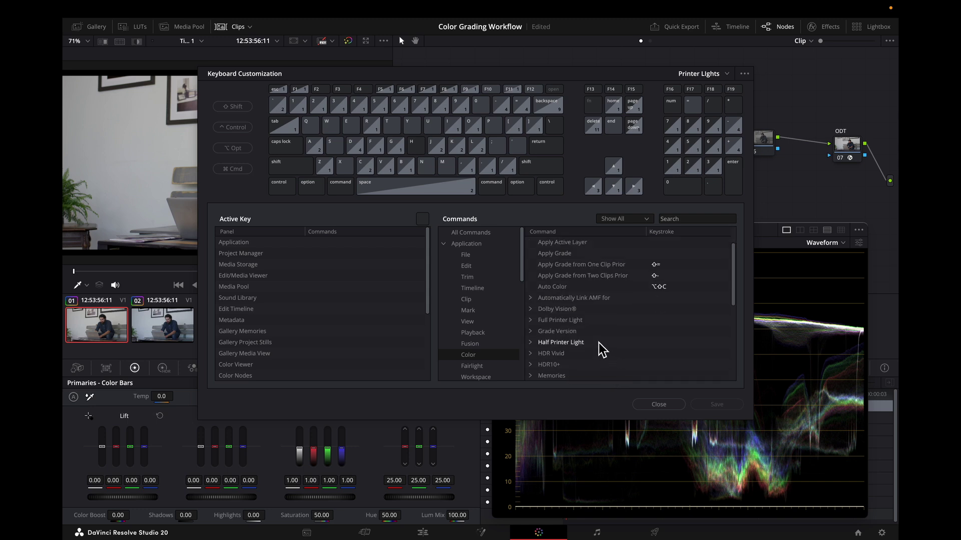
scroll(596, 349, down, 6)
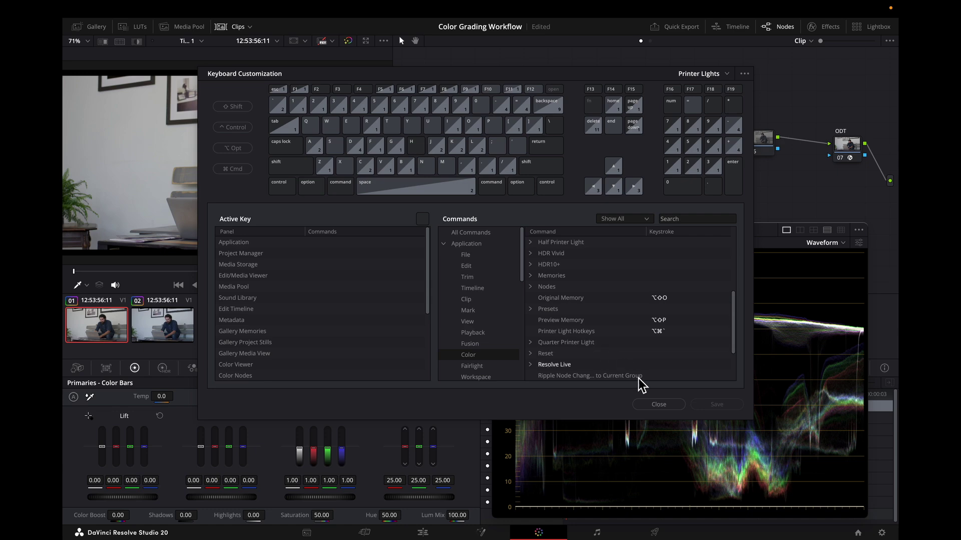
Step: On the second clip, switch the Balance node's gamma to ACEScc
click(657, 406)
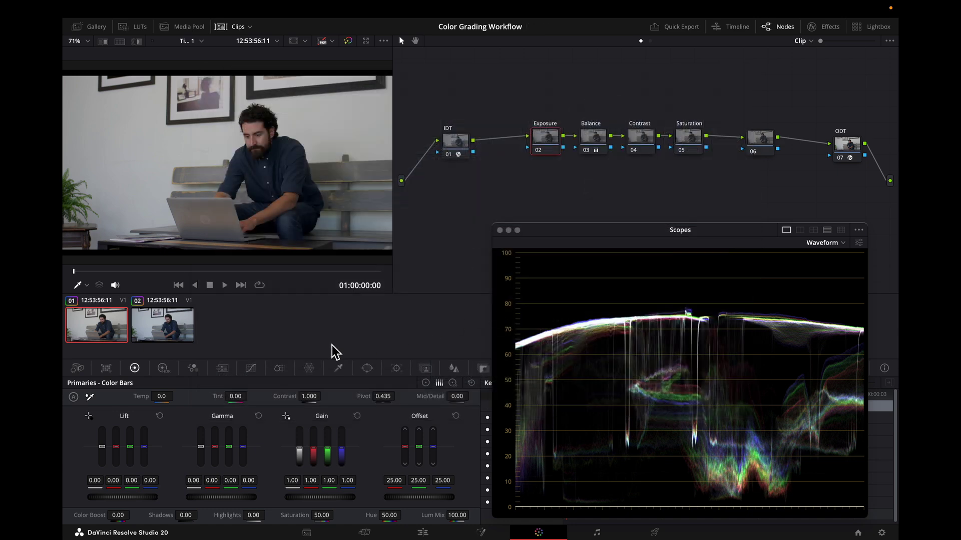
click(160, 326)
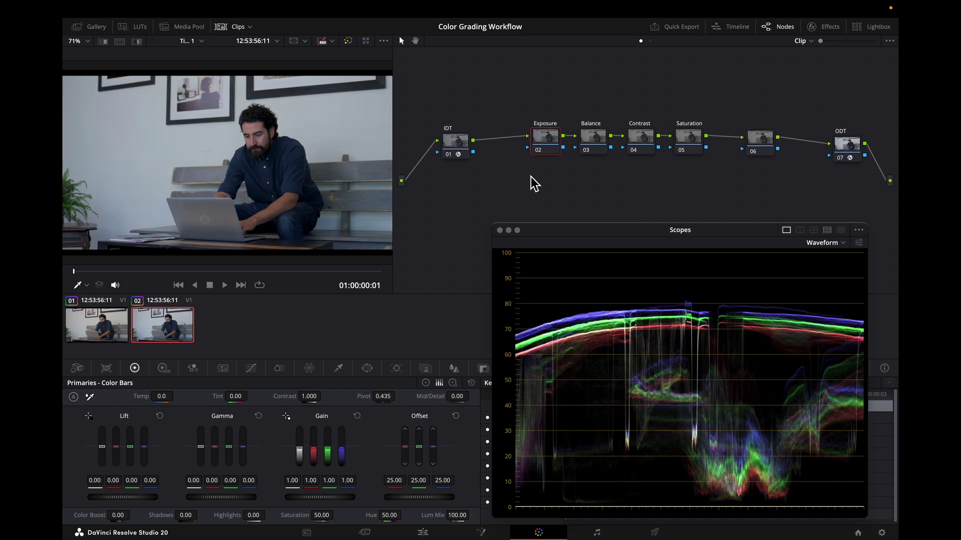
click(597, 139)
right_click(598, 139)
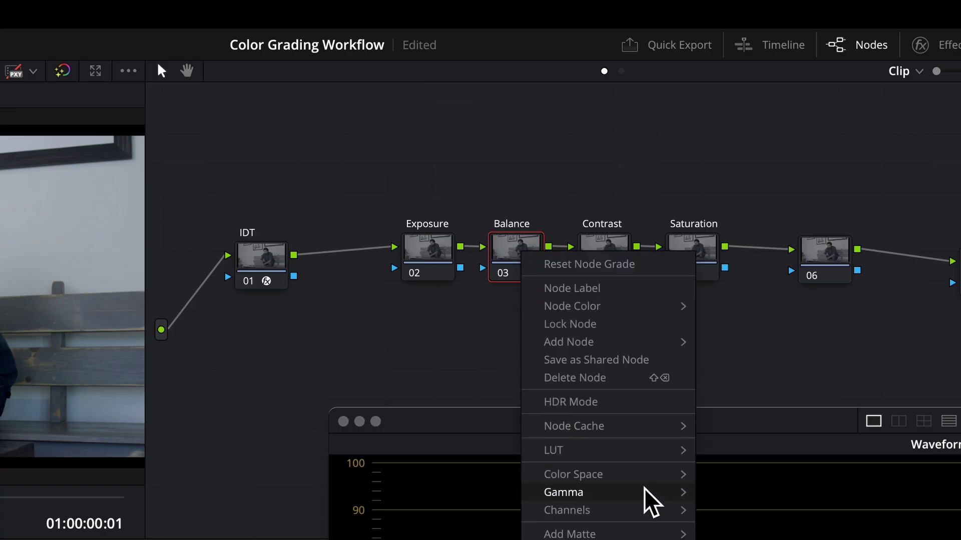
mouse_move(649, 495)
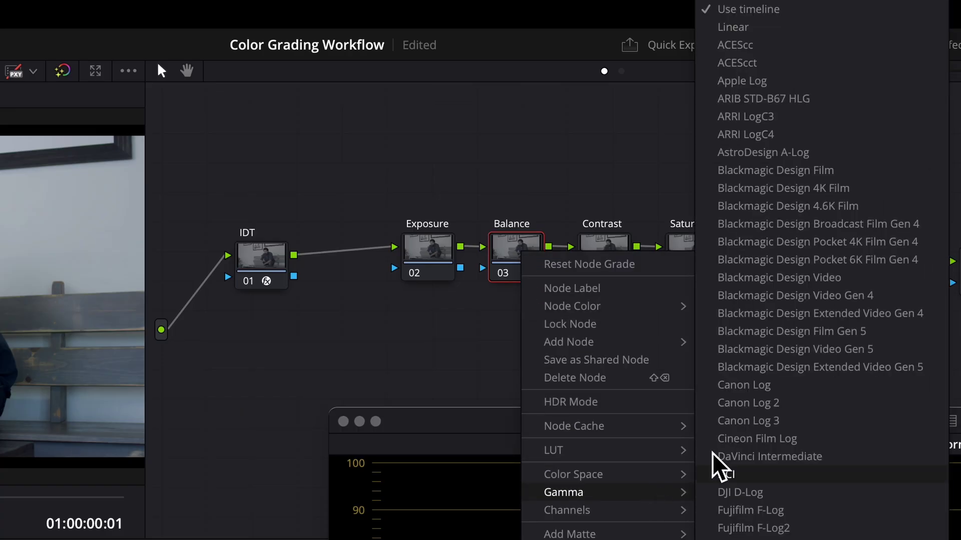
click(759, 50)
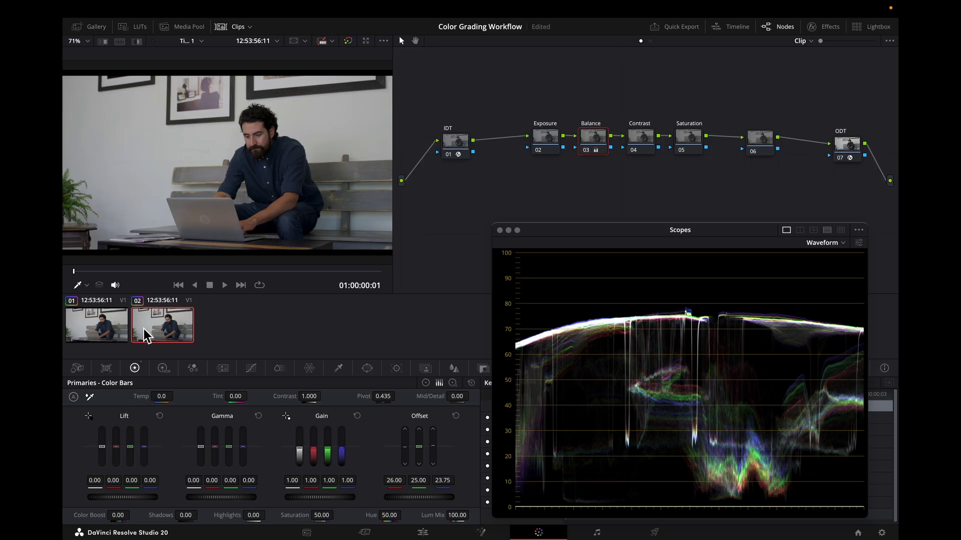
Step: Save the project and flip between clips 01 and 02 to compare their grades
key(super+s)
click(113, 326)
click(150, 326)
click(118, 325)
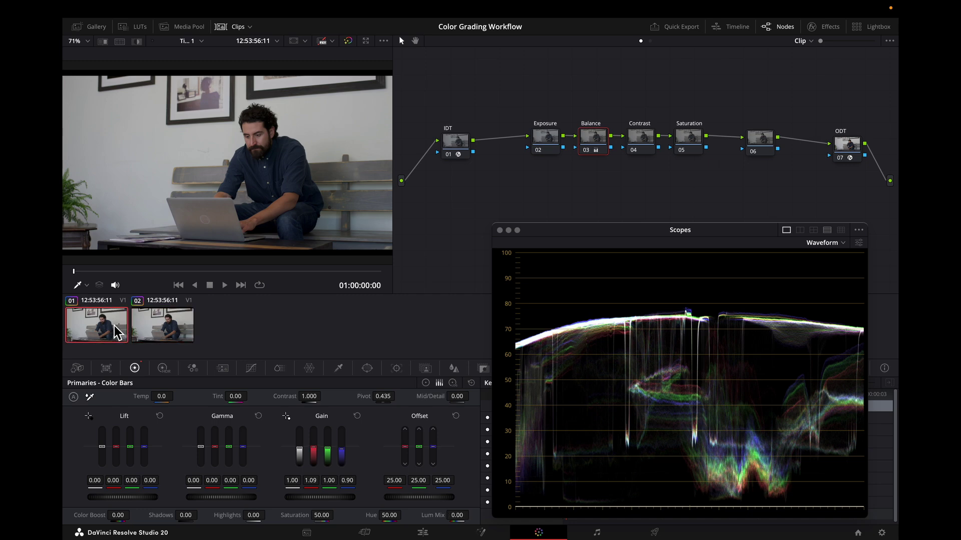
click(163, 330)
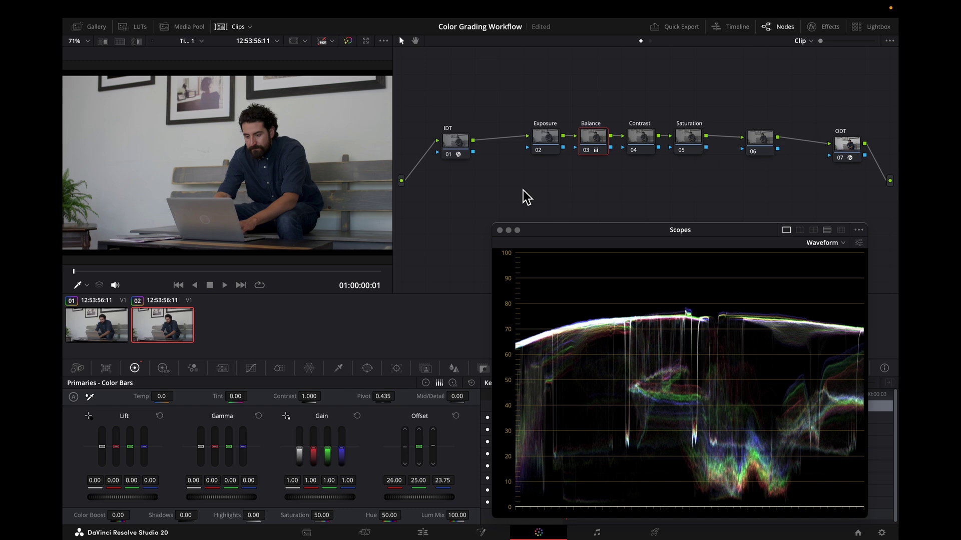
Step: On clip 01, set the Exposure node to ACEScc gamma and raise Gain to 1.59
click(113, 325)
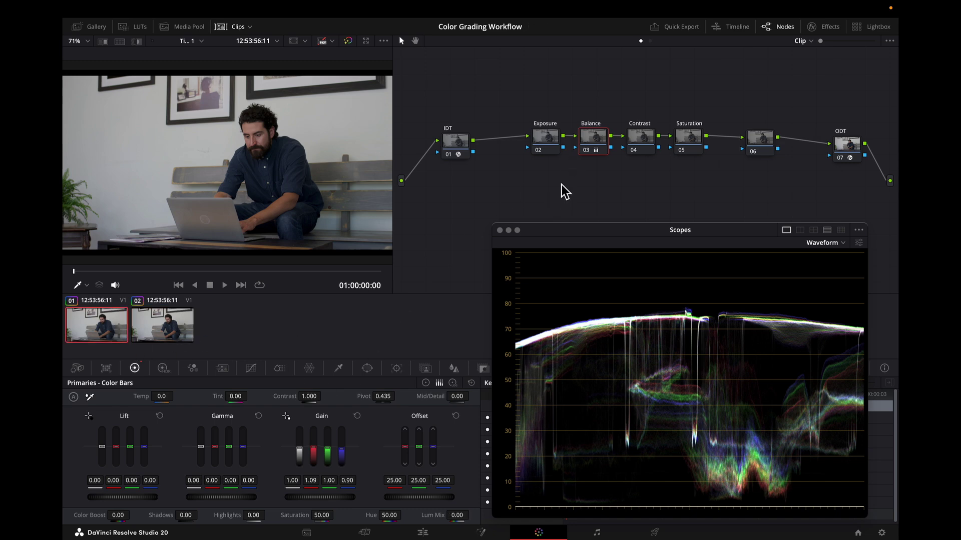
right_click(548, 143)
mouse_move(596, 274)
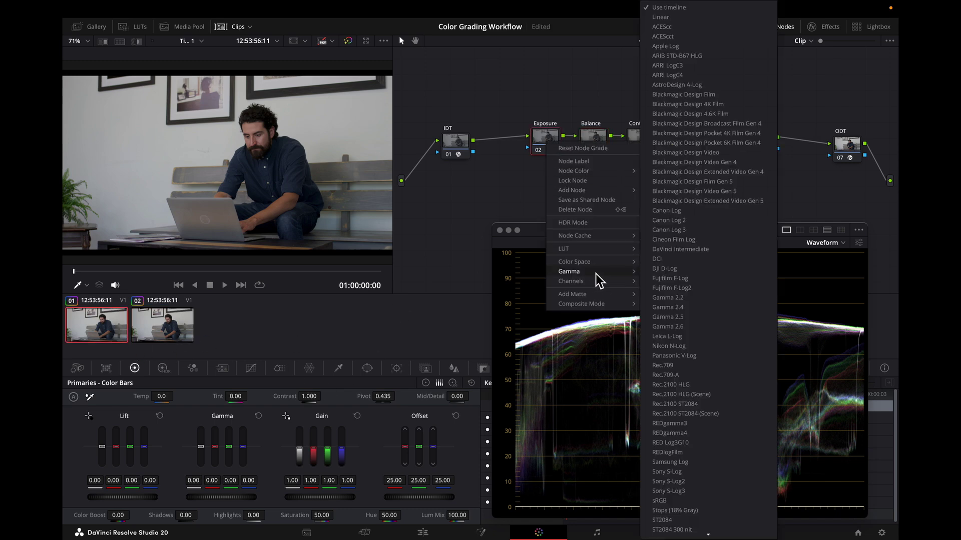
click(687, 19)
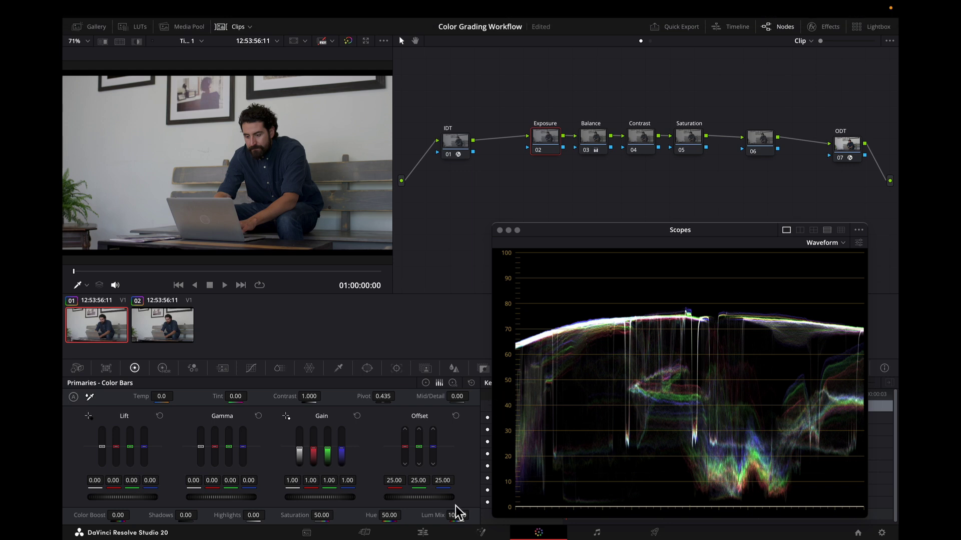
drag(456, 515, 400, 515)
drag(335, 500, 388, 500)
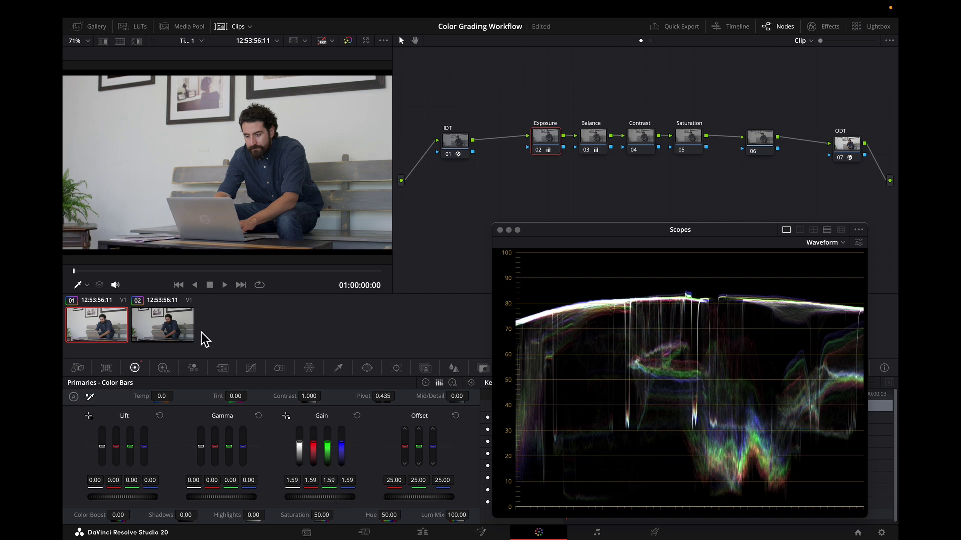
Step: Set clip 02's Exposure node gamma to ACEScc
click(180, 329)
right_click(550, 145)
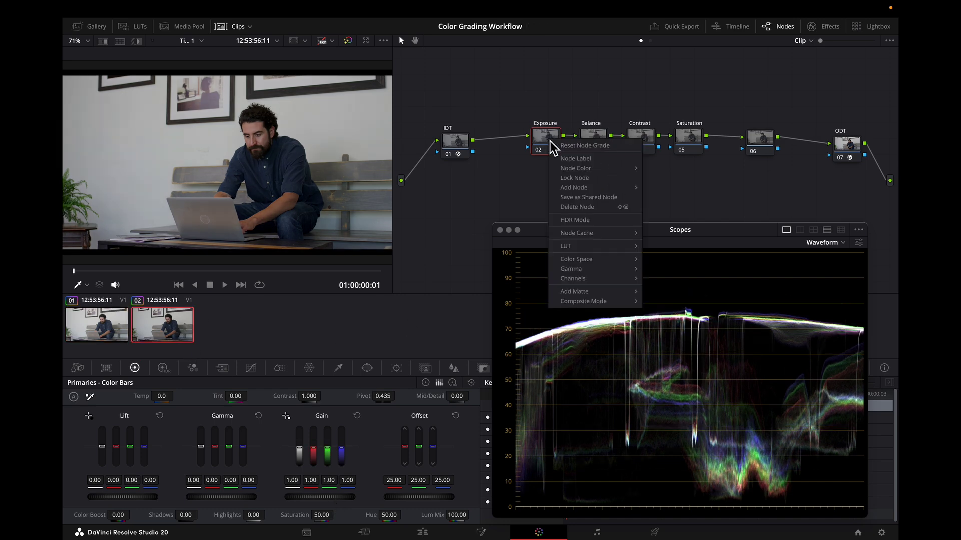
mouse_move(605, 269)
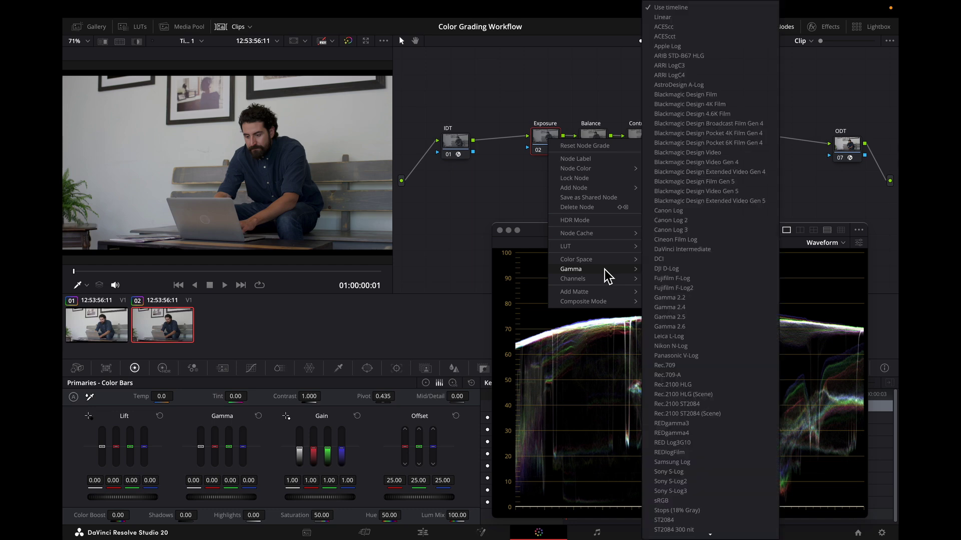
click(677, 31)
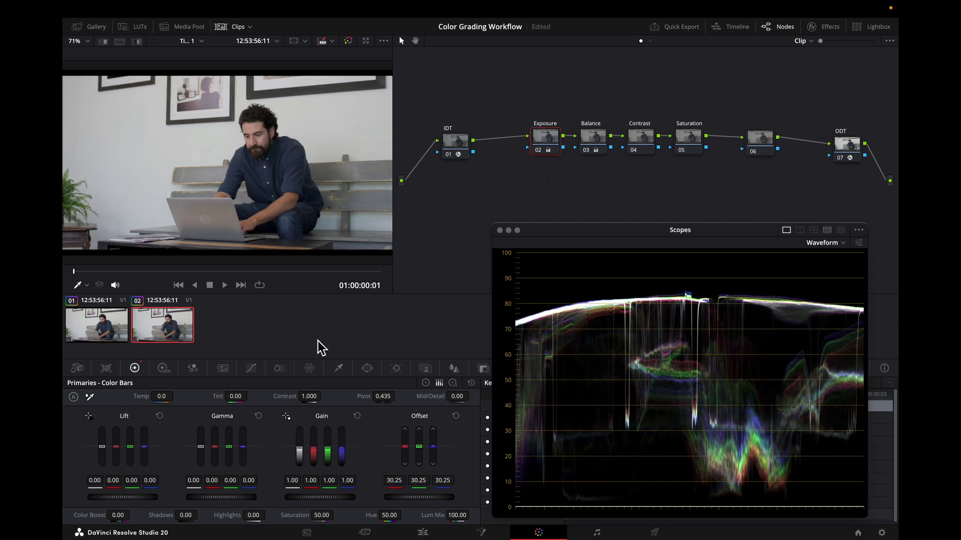
Step: Flip repeatedly between clips 01 and 02 to compare their exposure
click(107, 330)
click(159, 330)
click(101, 331)
click(171, 329)
click(108, 329)
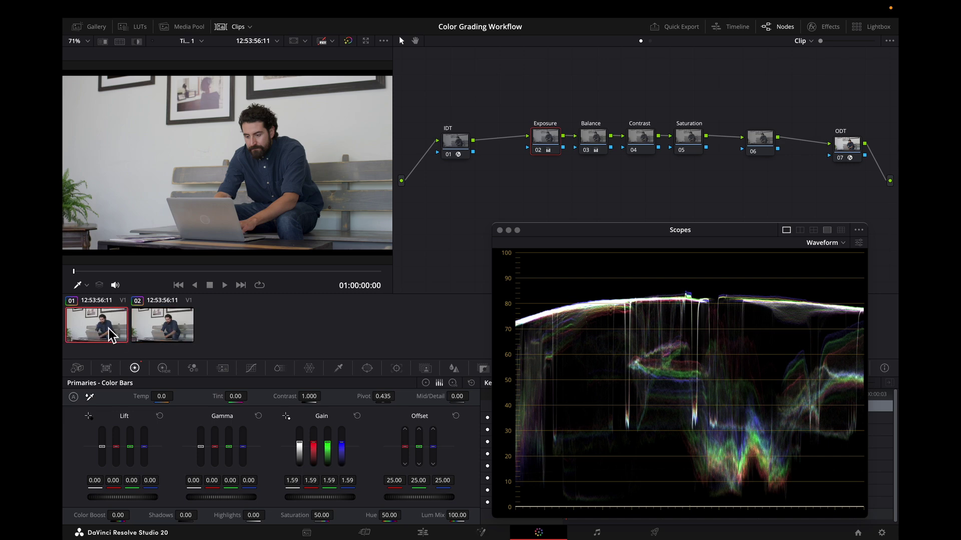
click(179, 326)
click(112, 330)
click(162, 324)
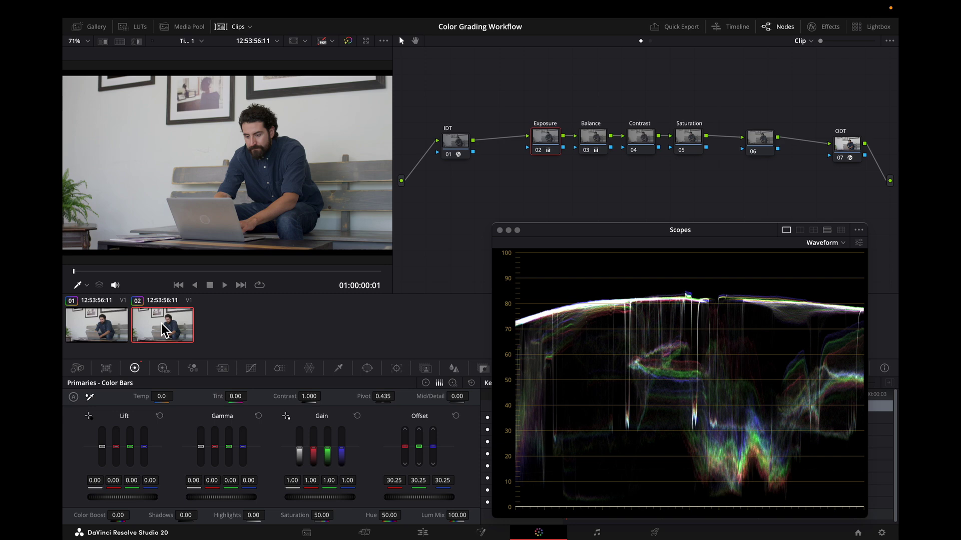
click(123, 332)
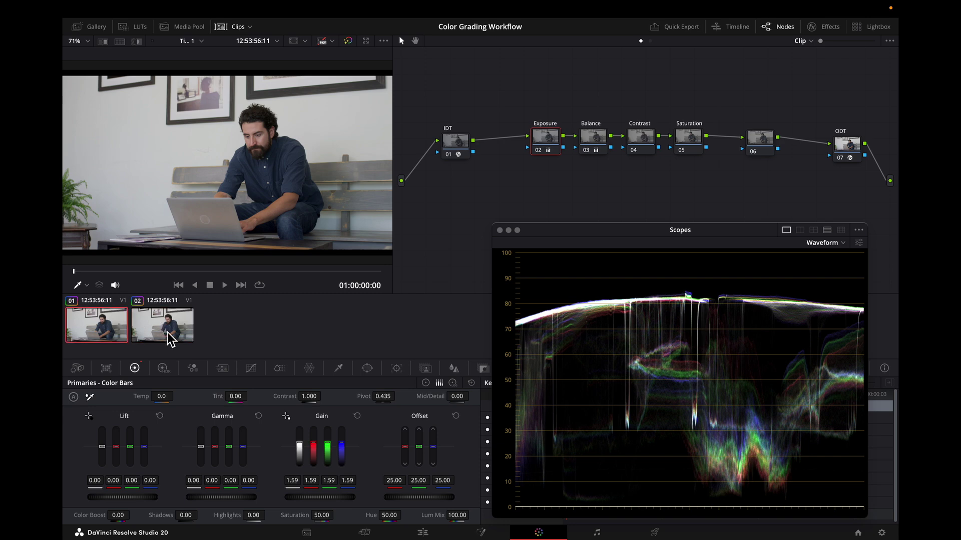
click(181, 333)
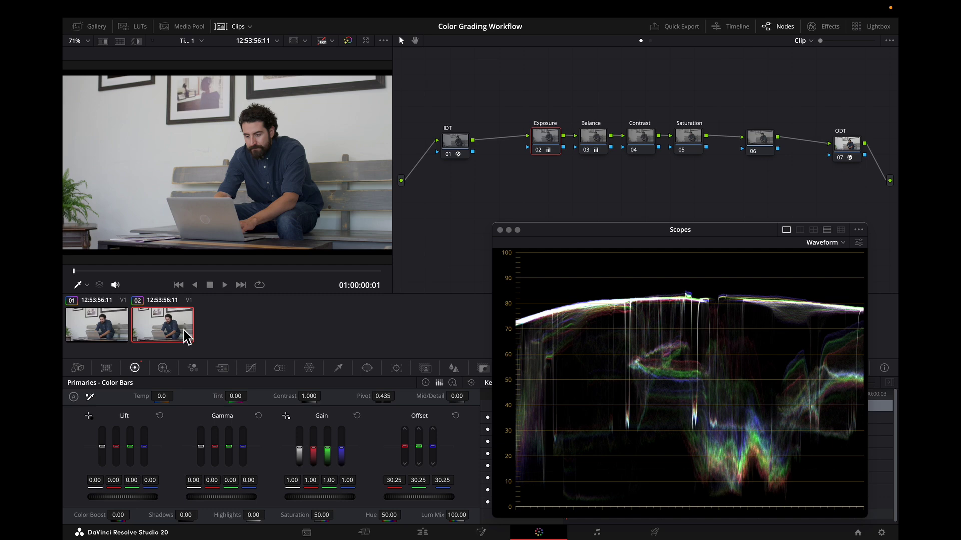
Step: Reset the second clip's Offset to 25 and return to the first clip
click(456, 416)
click(115, 328)
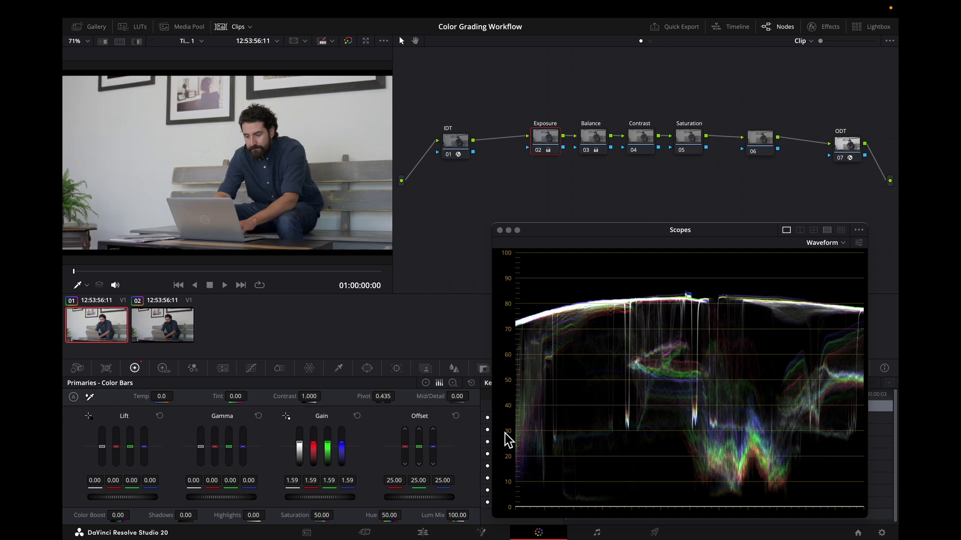
click(357, 416)
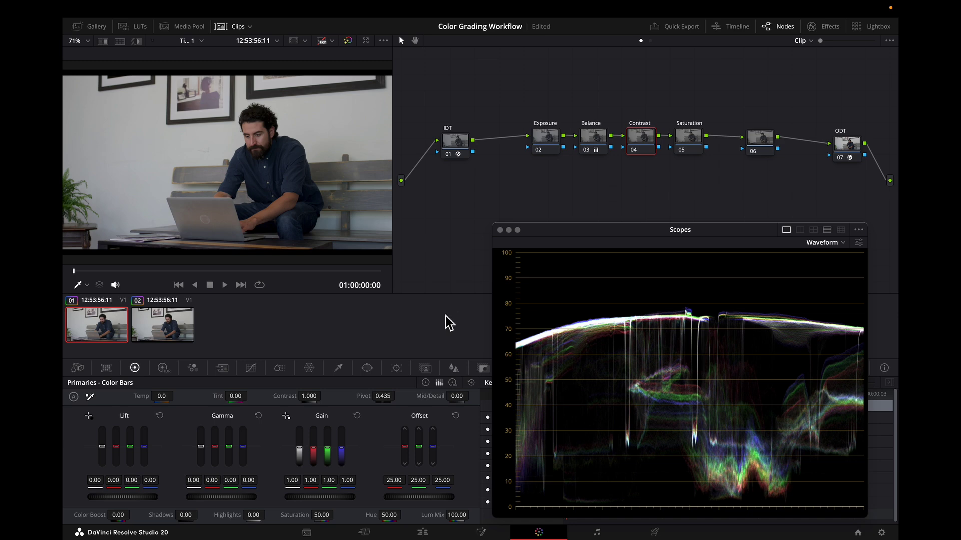
Step: Set Pivot to 0.336 and contrast to about 1.64, then view Project Settings' General Options
double_click(383, 396)
key(BackSpace)
text(.336)
key(Return)
drag(321, 403, 323, 395)
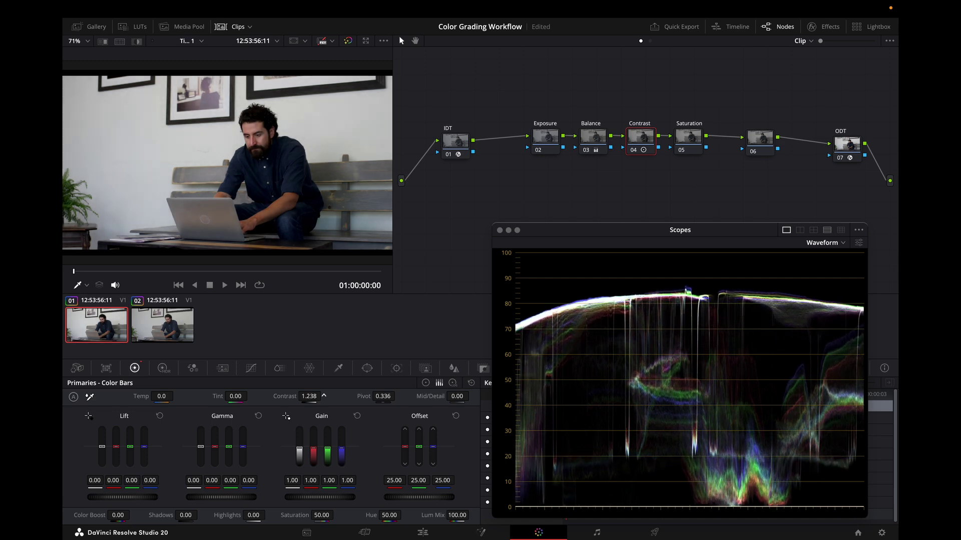
drag(323, 396, 324, 395)
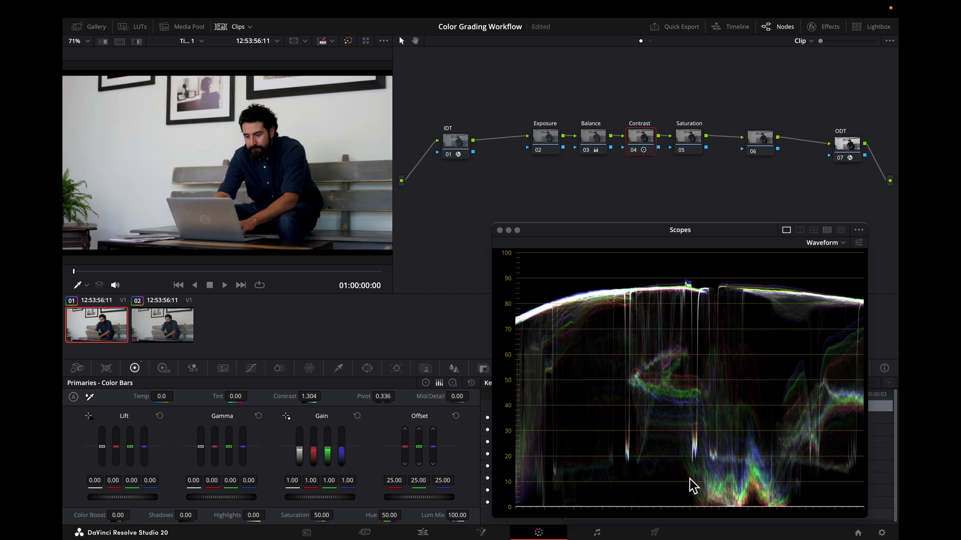
drag(316, 398, 317, 398)
click(881, 533)
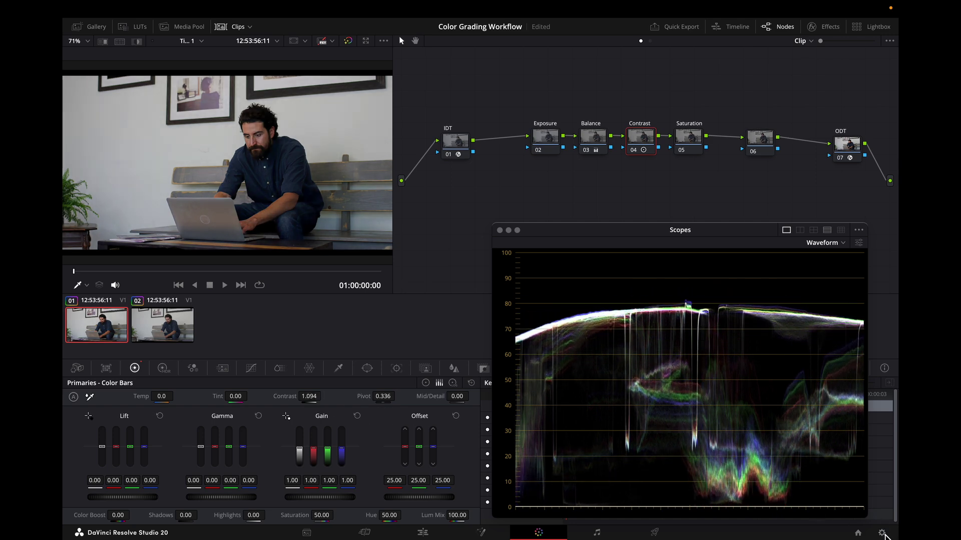
click(301, 159)
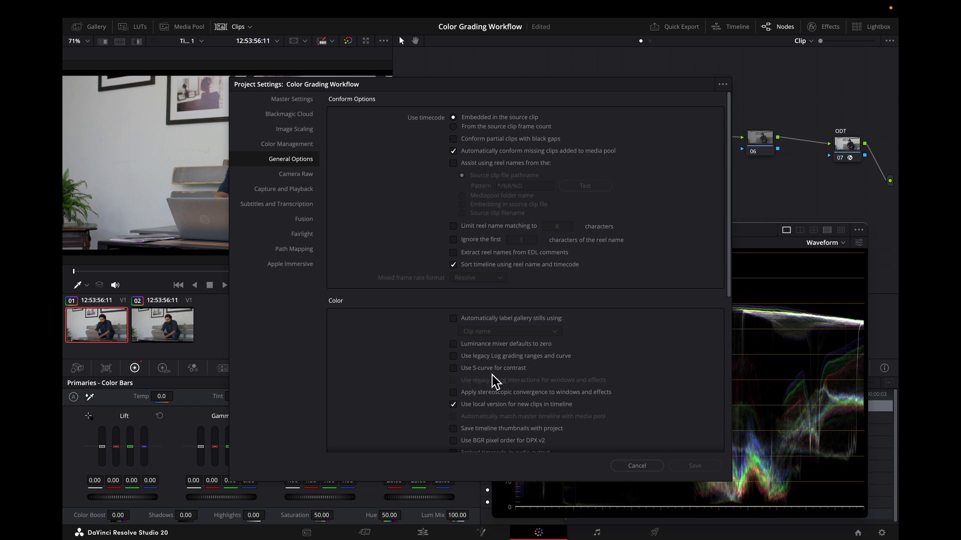
Step: Close Project Settings, reset contrast to 1.000, and give the Contrast node ACEScc gamma
click(631, 466)
double_click(289, 397)
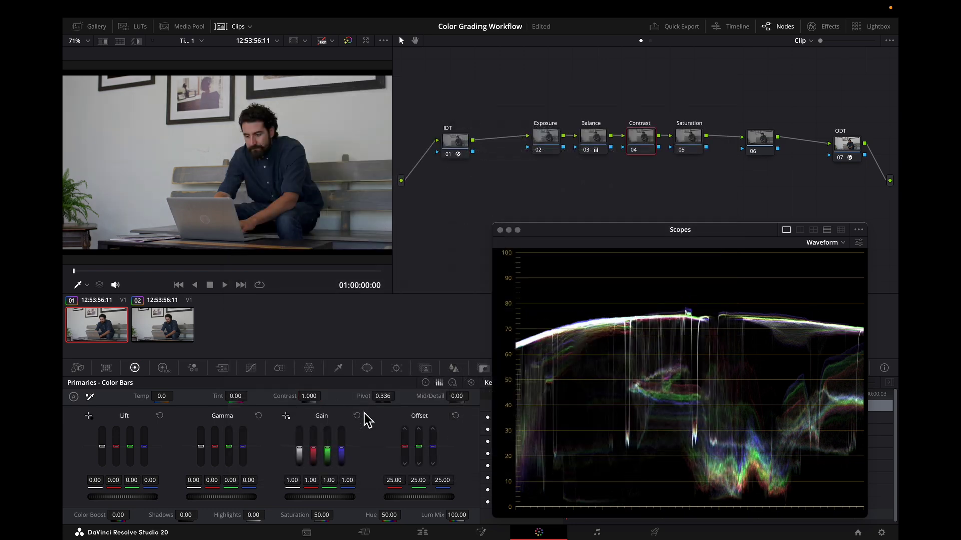
right_click(643, 130)
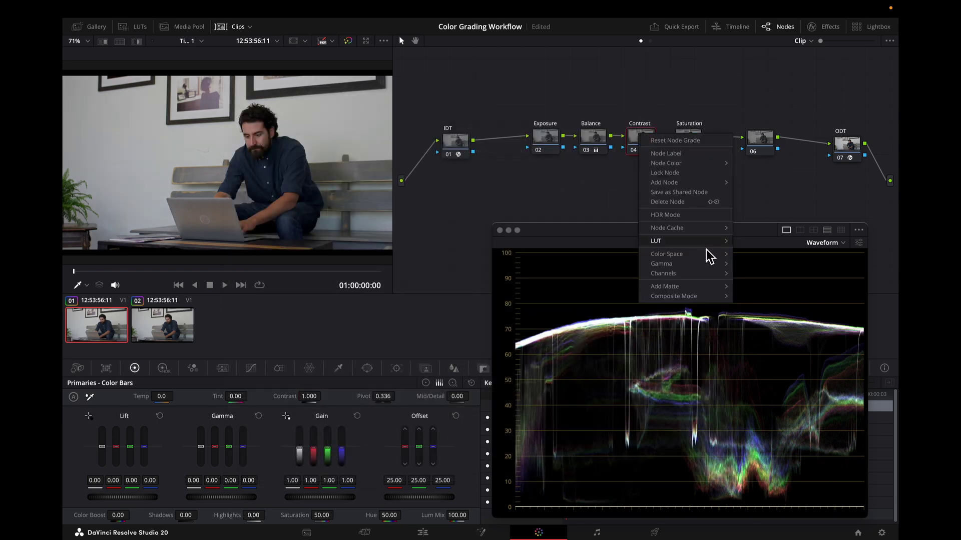
mouse_move(715, 264)
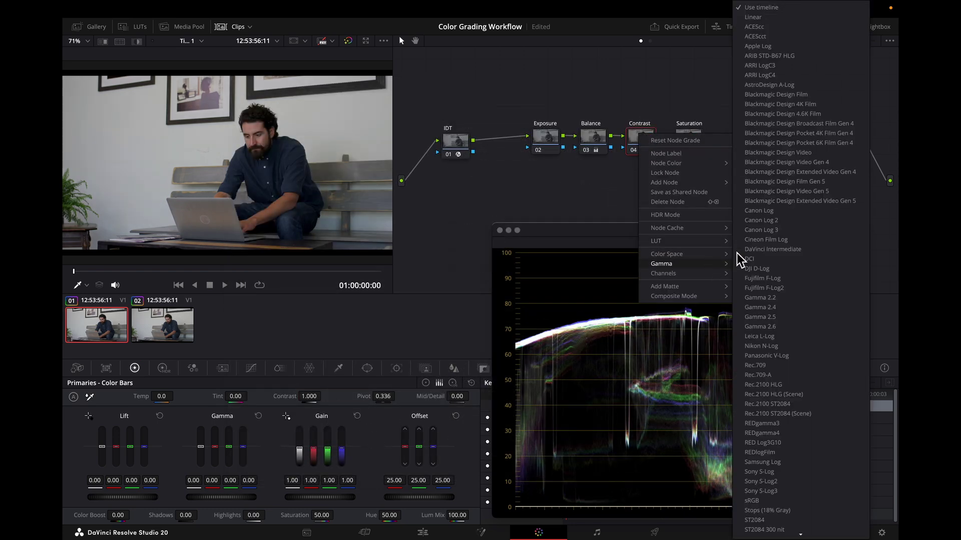
click(764, 27)
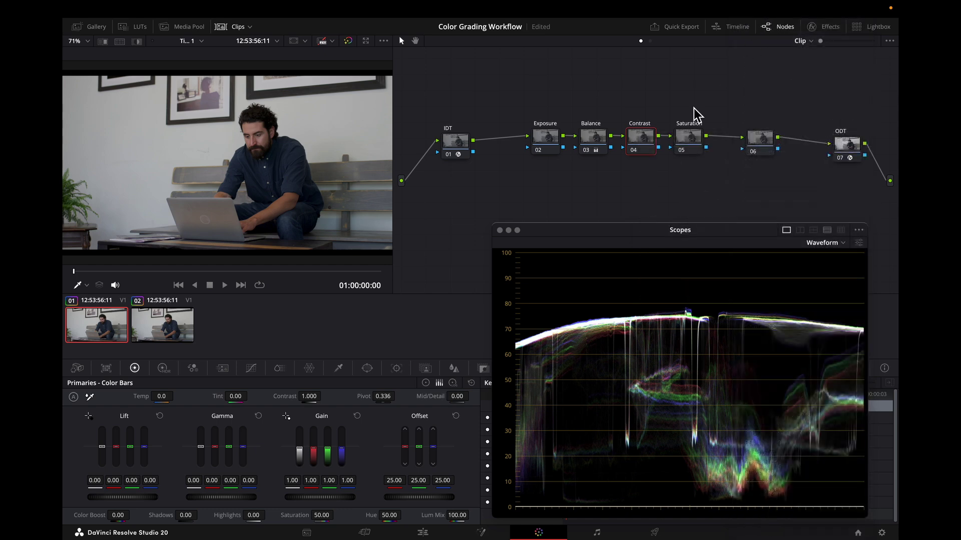
Step: Set Pivot to 0.414 and raise Contrast to 1.272
click(383, 396)
key(BackSpace)
key(BackSpace)
key(BackSpace)
key(BackSpace)
key(BackSpace)
text(.414)
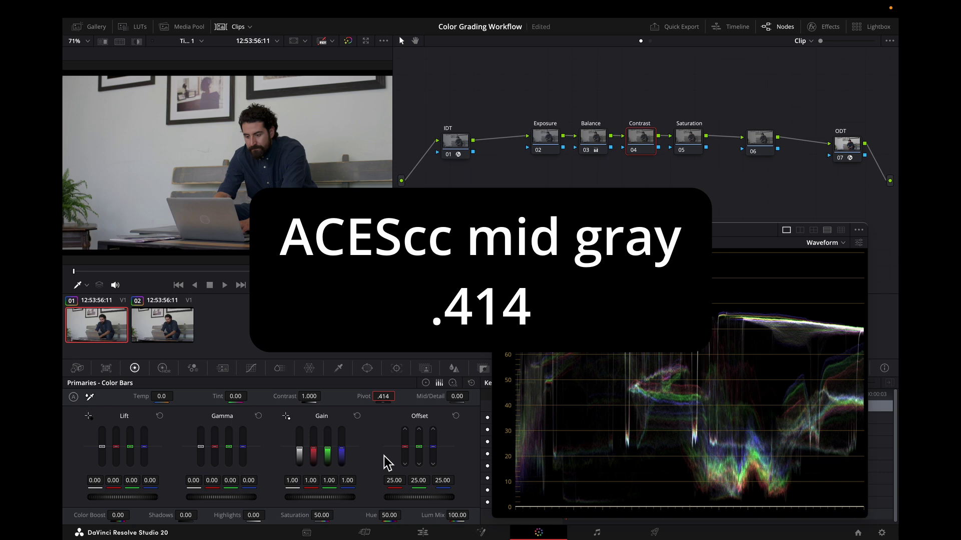
key(Return)
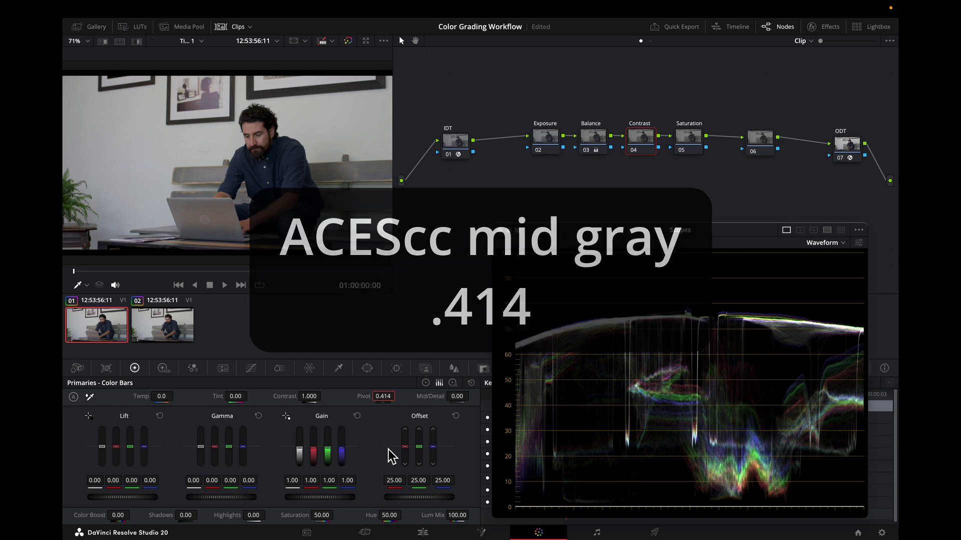
mouse_move(313, 401)
mouse_down()
mouse_move(343, 386)
mouse_move(321, 399)
mouse_move(328, 393)
mouse_move(340, 409)
mouse_up()
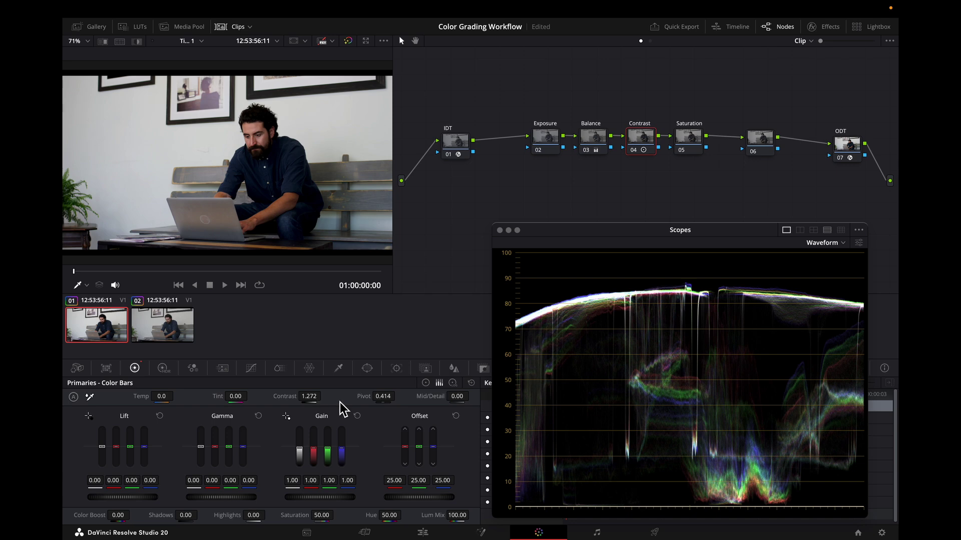
click(881, 533)
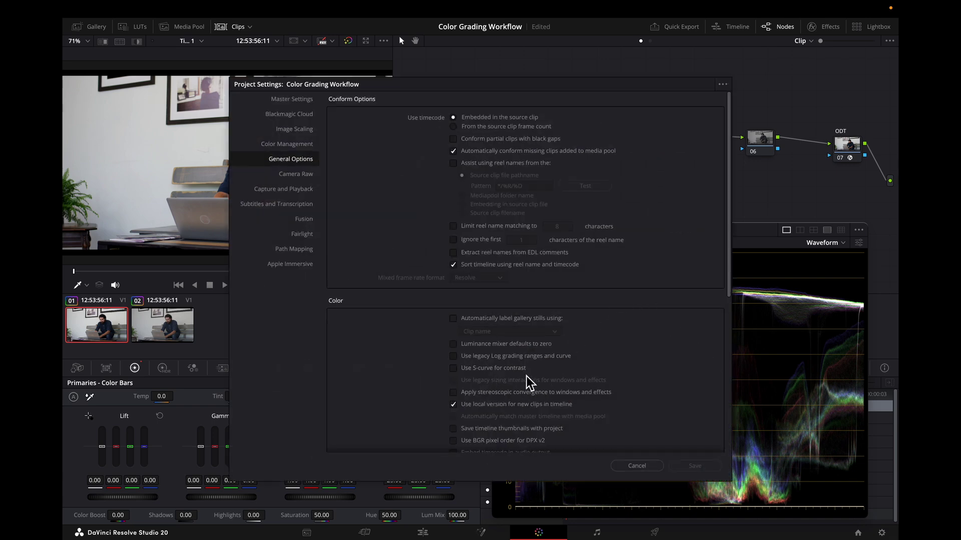
key(Escape)
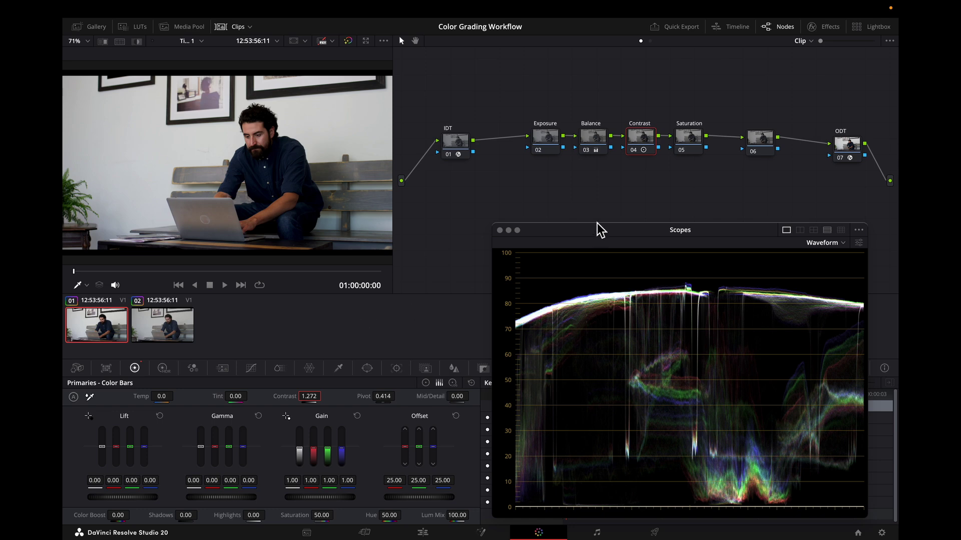
Step: Reset the Contrast node's grade, raise HDR contrast to 1.062, then move to clip 02
right_click(637, 132)
click(651, 142)
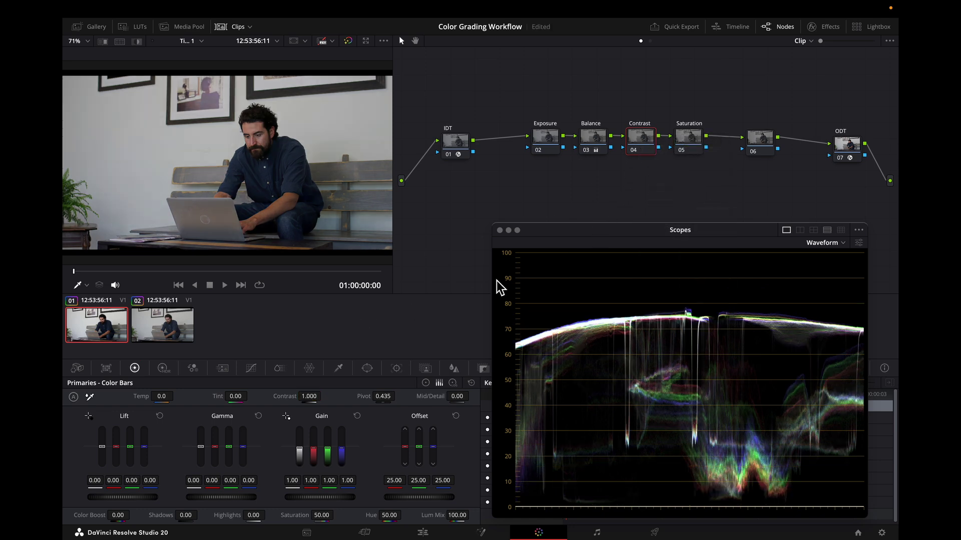
click(167, 373)
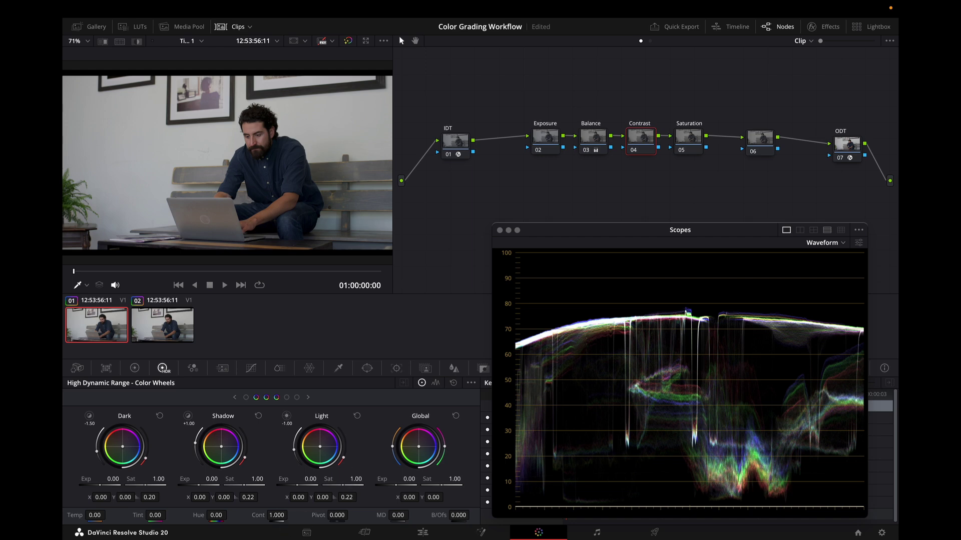
drag(286, 517, 290, 515)
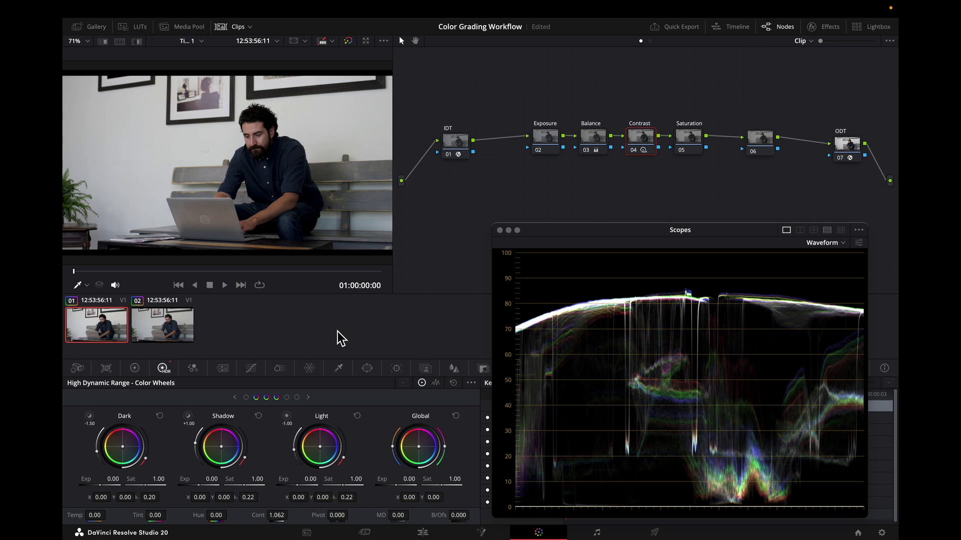
click(186, 328)
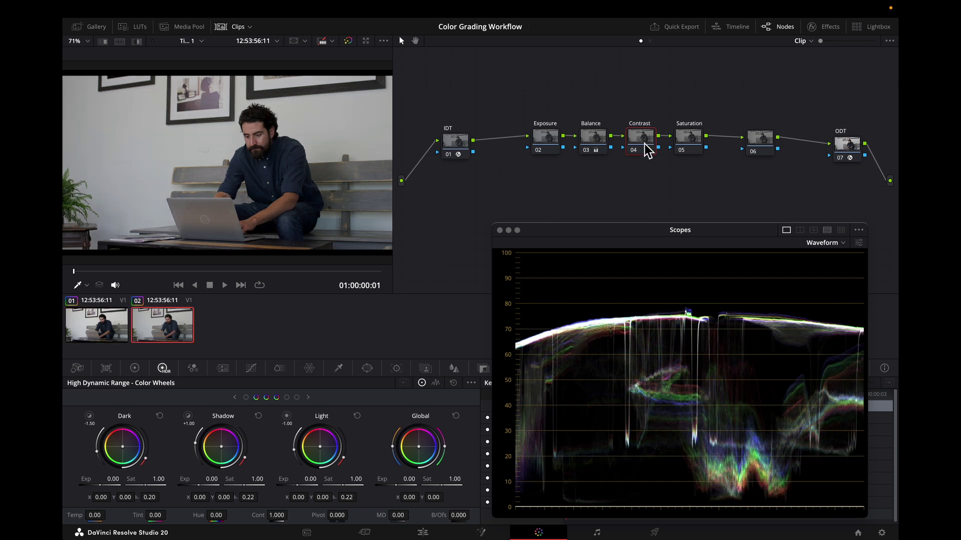
right_click(643, 145)
Step: Set clip 02's Contrast node Pivot to 0.414 and Contrast to 1.214
mouse_move(700, 265)
click(761, 28)
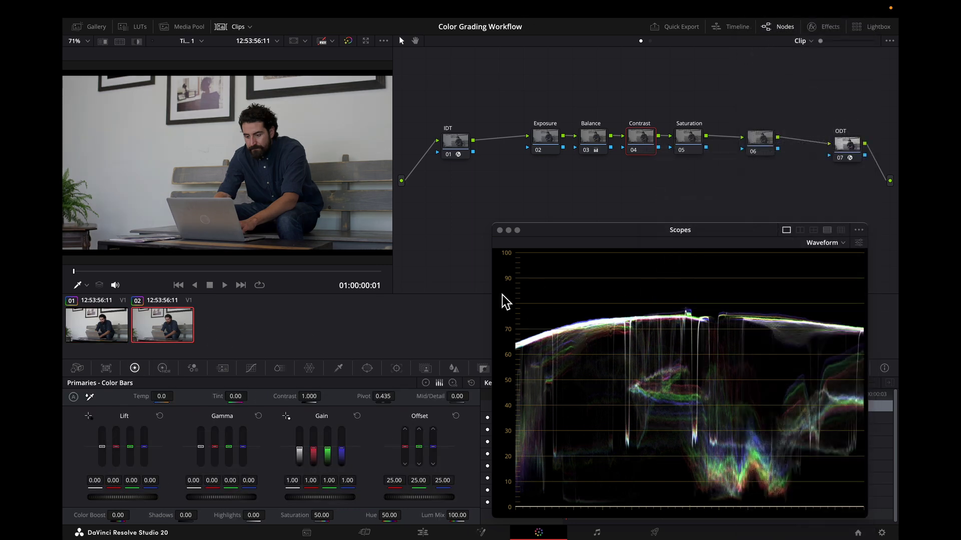
double_click(383, 396)
text(.41)
key(Return)
mouse_move(313, 399)
mouse_down()
mouse_move(324, 395)
mouse_move(316, 400)
mouse_up()
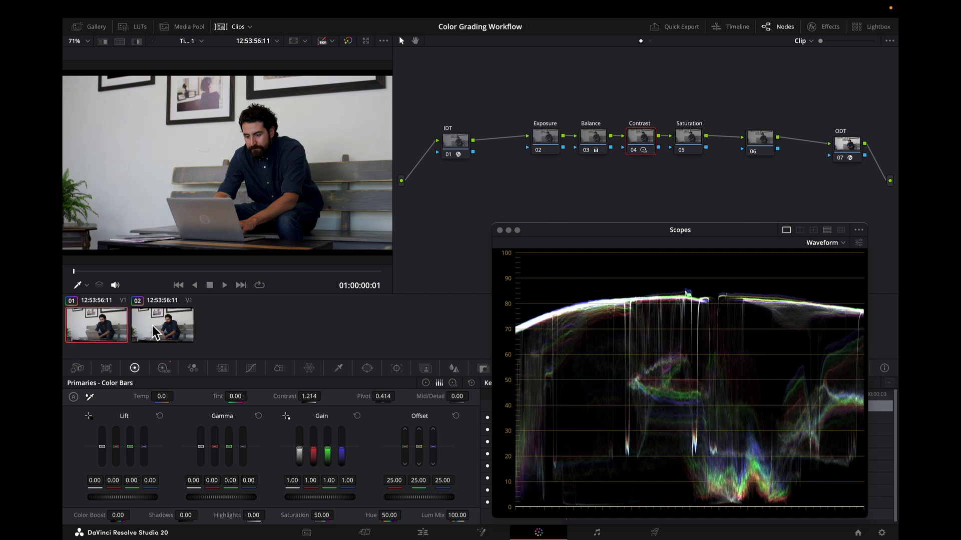
Step: Flip between clips 01 and 02 with the arrow keys to compare contrast
key(Up)
key(Down)
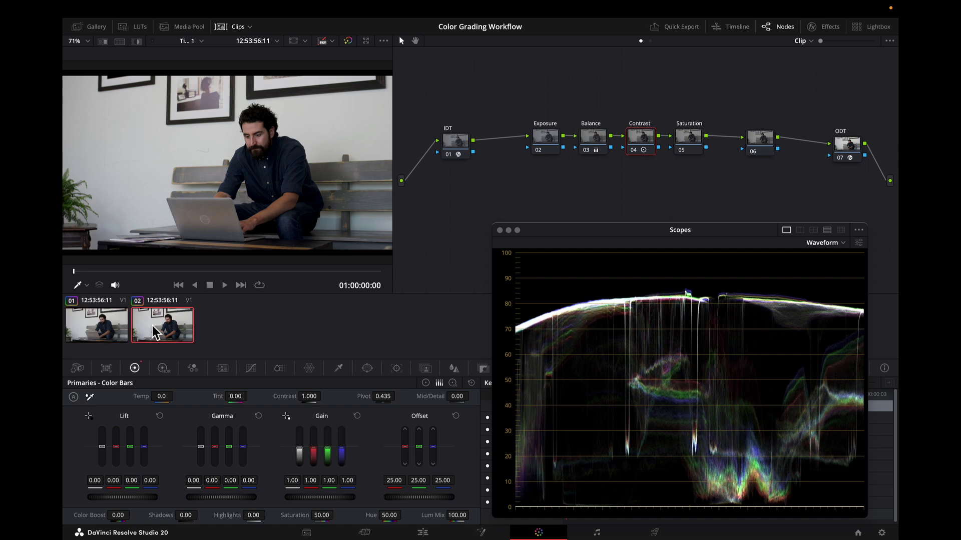
key(Up)
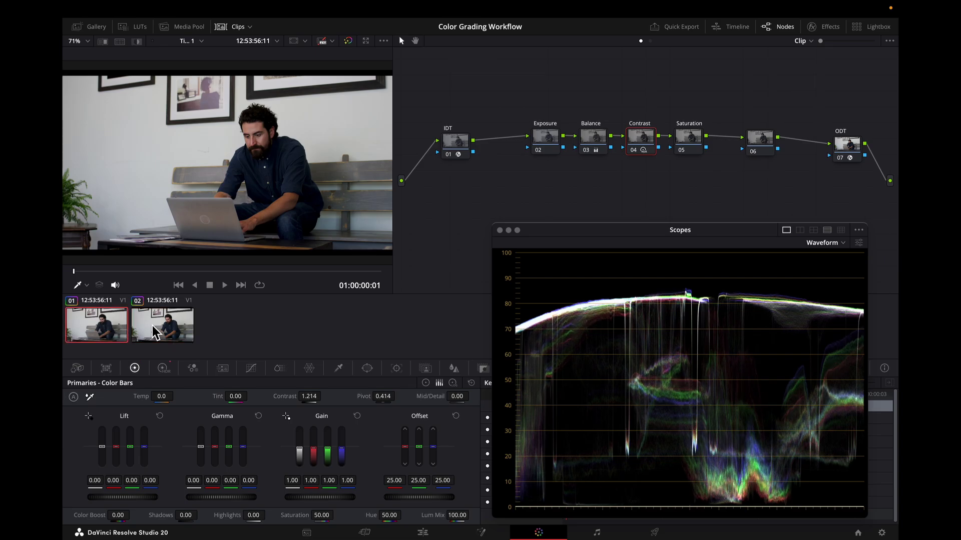
key(Down)
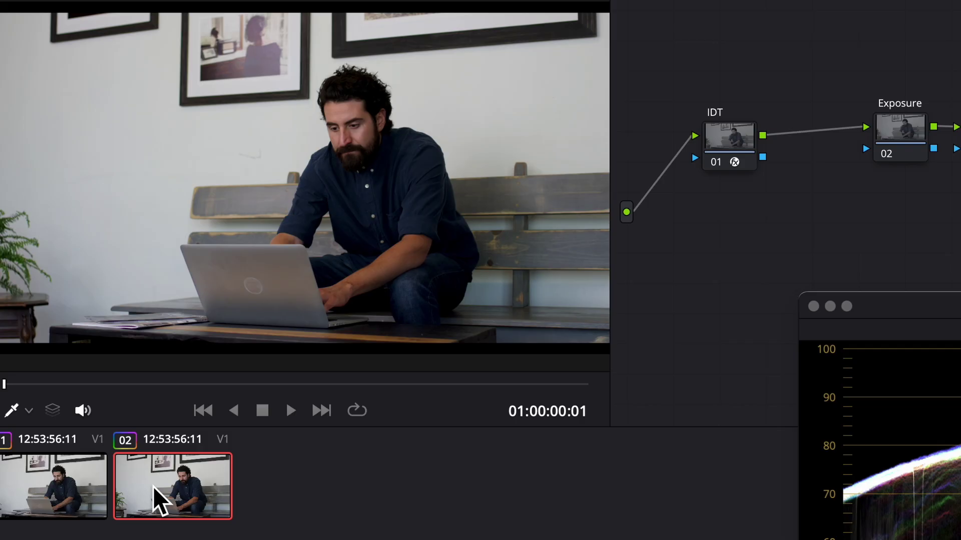
key(Up)
key(Down)
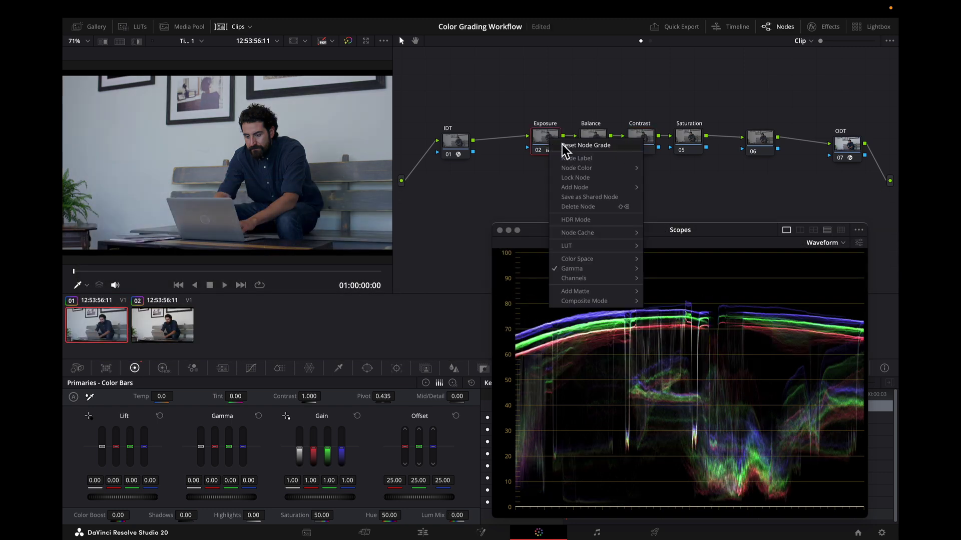
Step: Delete the Exposure node from clip 01's chain and move Contrast up next to Balance
click(592, 144)
right_click(594, 140)
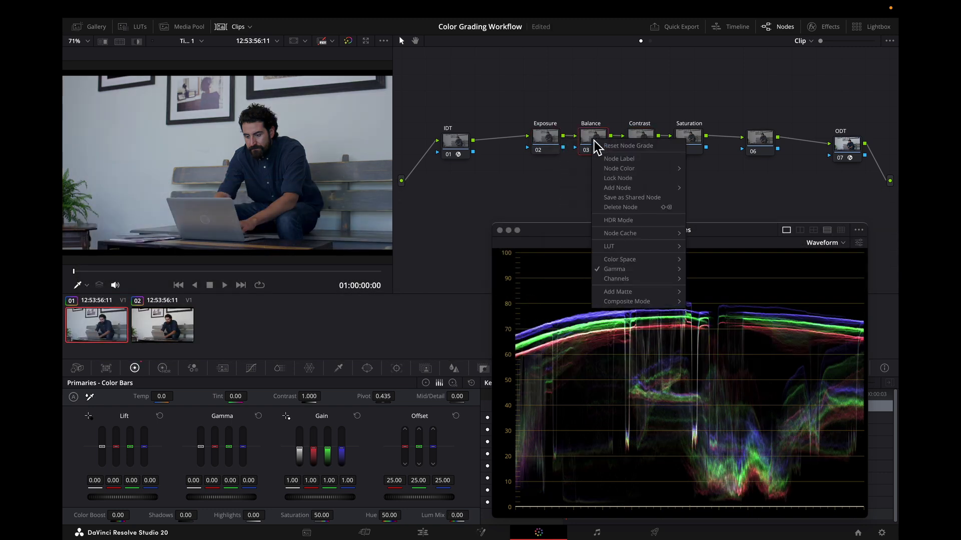
key(Escape)
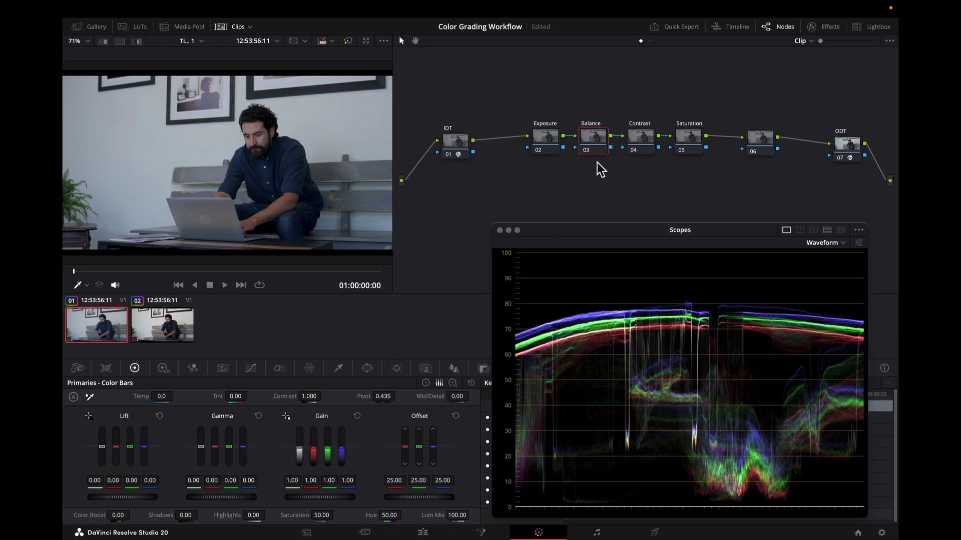
mouse_move(552, 145)
mouse_down()
mouse_move(555, 113)
mouse_move(562, 143)
mouse_move(551, 139)
mouse_up()
click(548, 102)
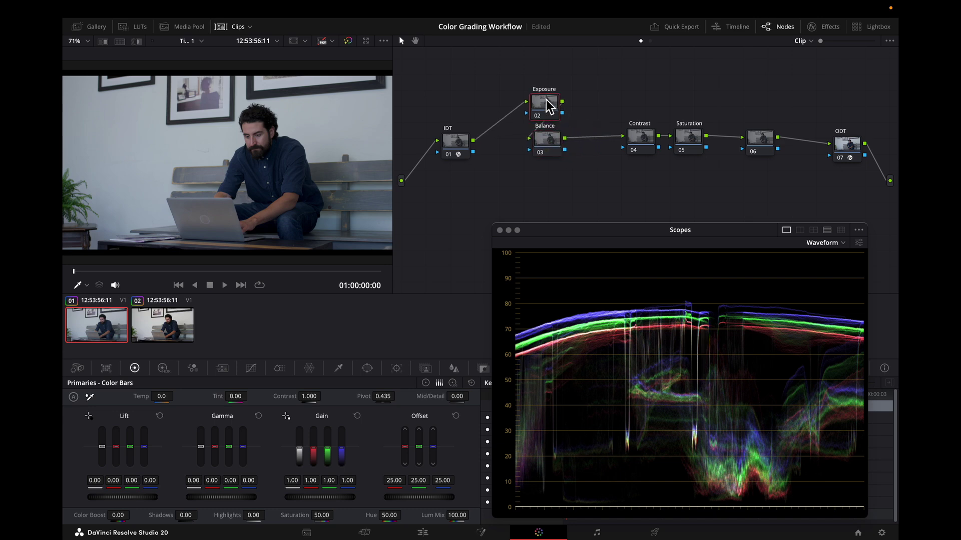
key(Delete)
drag(639, 145, 616, 140)
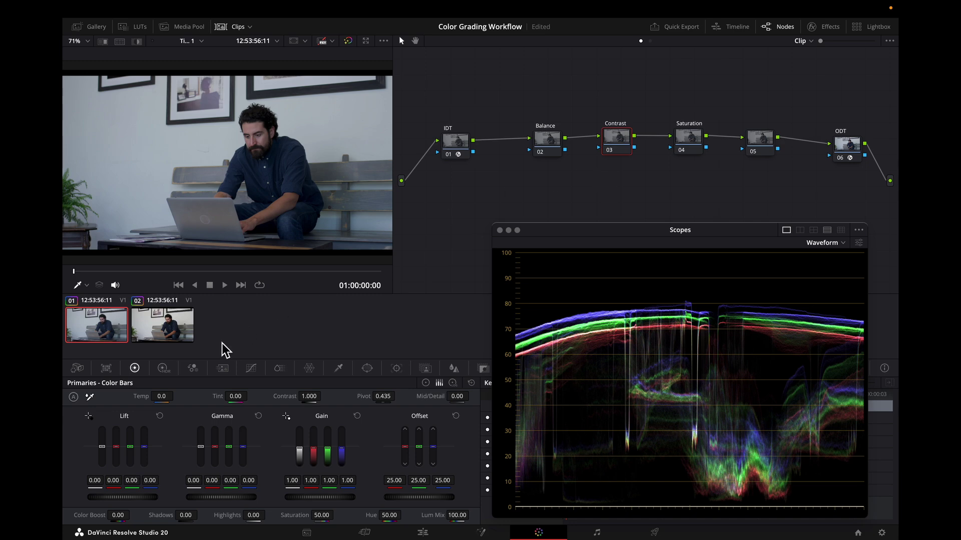
Step: Nudge the HDR Global Exposure up slightly and lower primary Contrast to 0.998
click(161, 370)
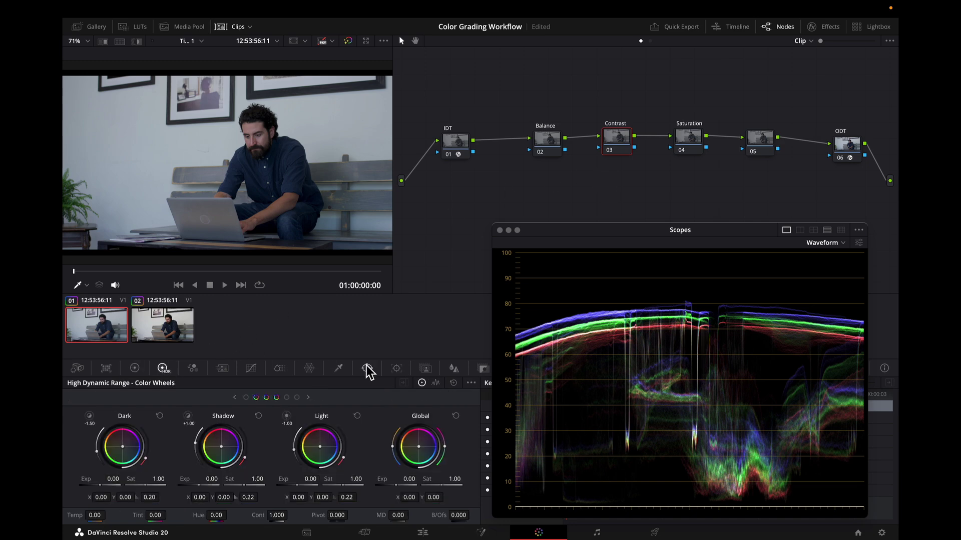
drag(411, 482, 407, 482)
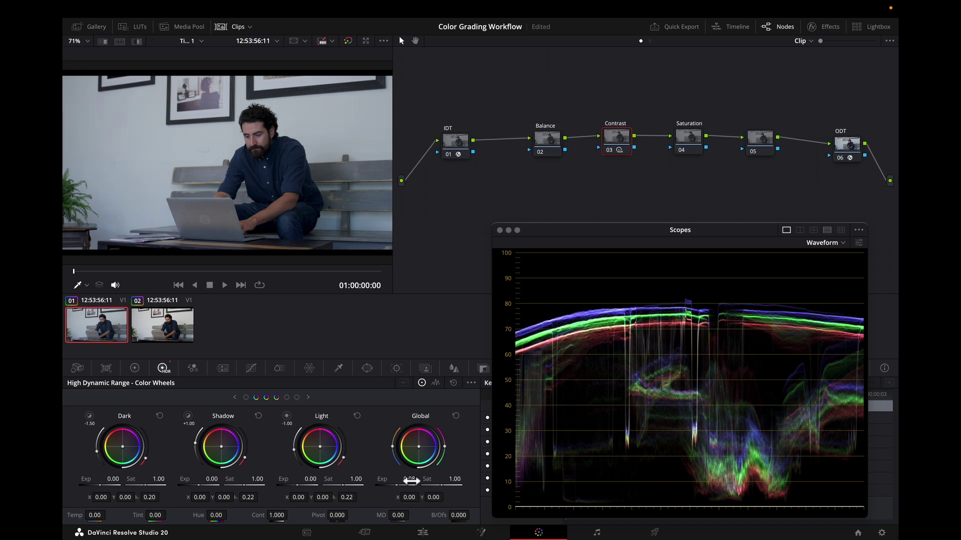
click(136, 369)
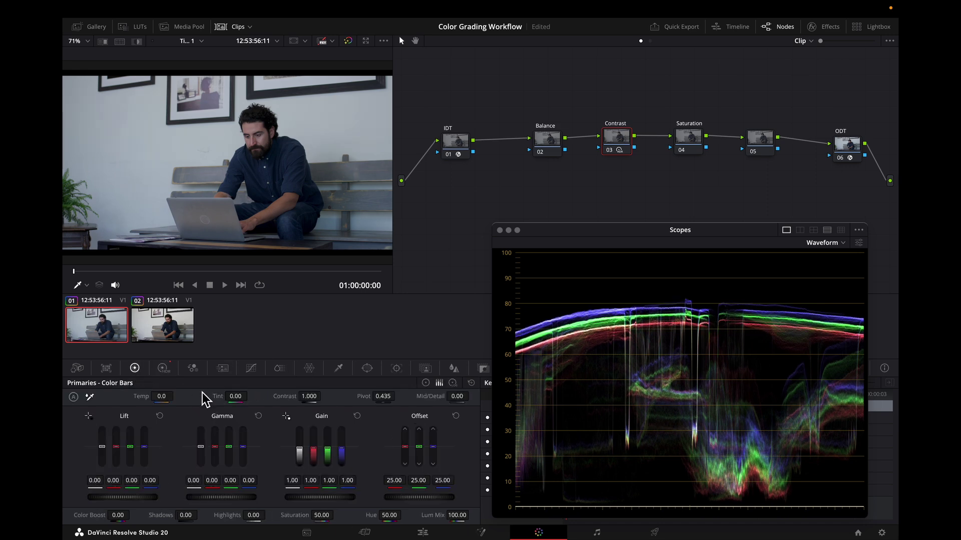
drag(308, 396, 315, 398)
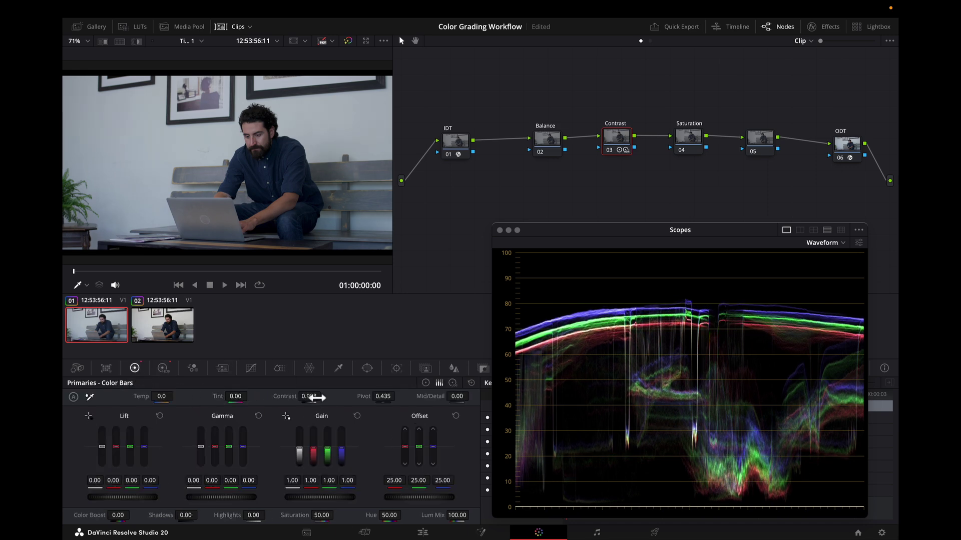
click(164, 368)
click(136, 370)
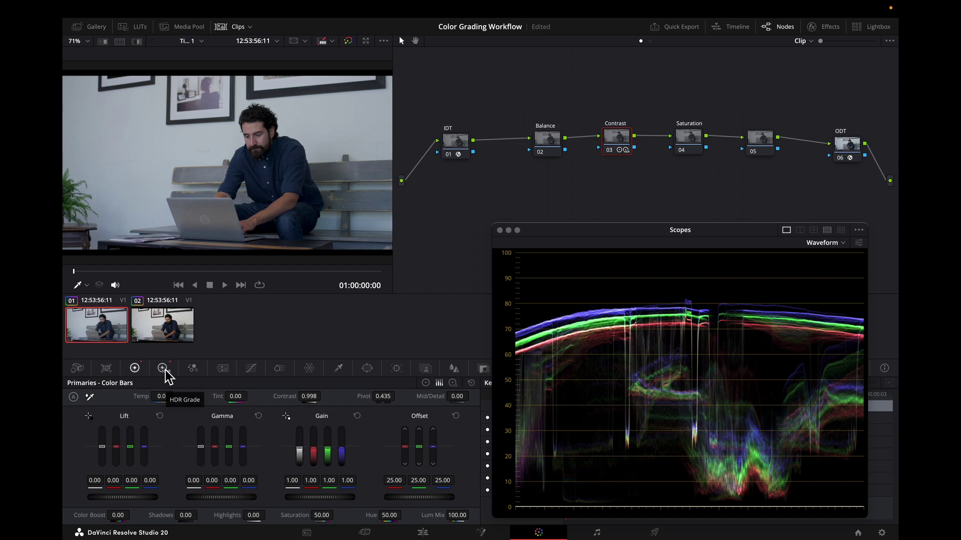
Step: Reset the Contrast node's grade and switch its gamma to ACEScc
right_click(625, 137)
click(634, 142)
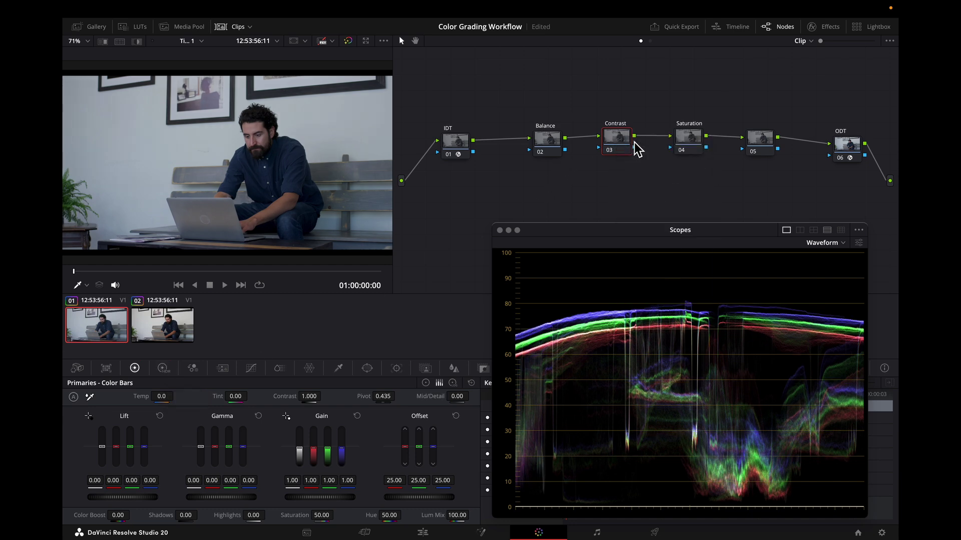
right_click(625, 140)
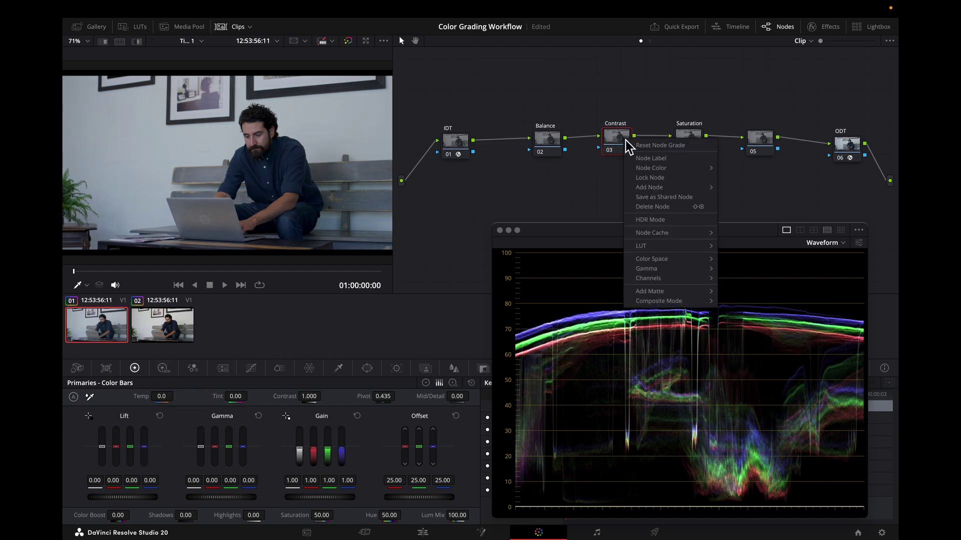
mouse_move(695, 272)
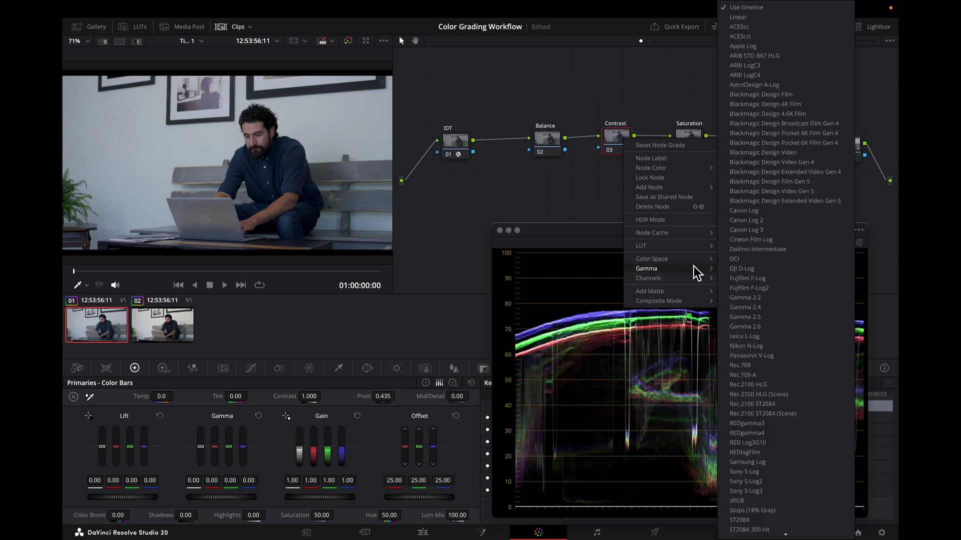
click(763, 28)
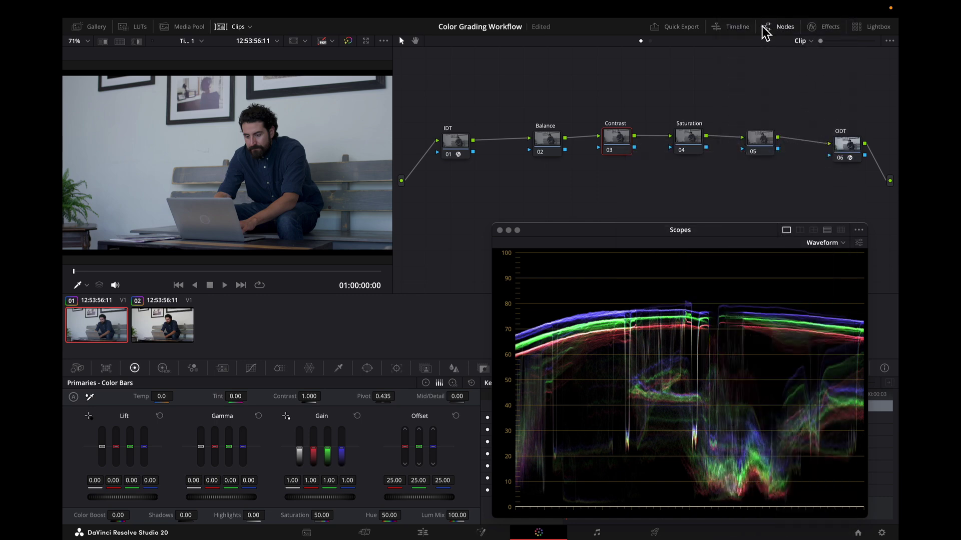
Step: Lift Offset to 25.80, set Pivot to 0.414 and Contrast to 1.044
drag(409, 499, 440, 498)
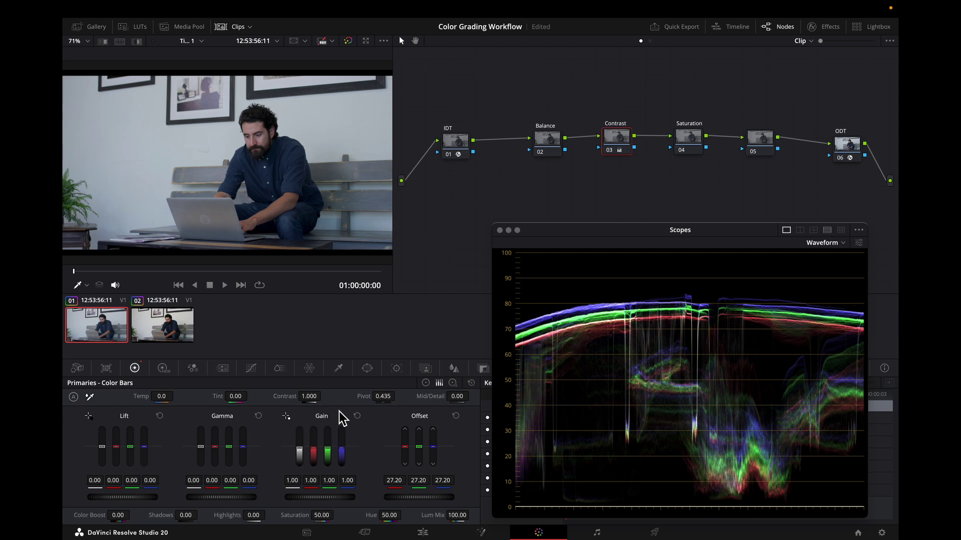
click(383, 396)
text(0.414)
key(Return)
mouse_move(316, 401)
mouse_down()
mouse_move(333, 402)
mouse_move(316, 401)
mouse_up()
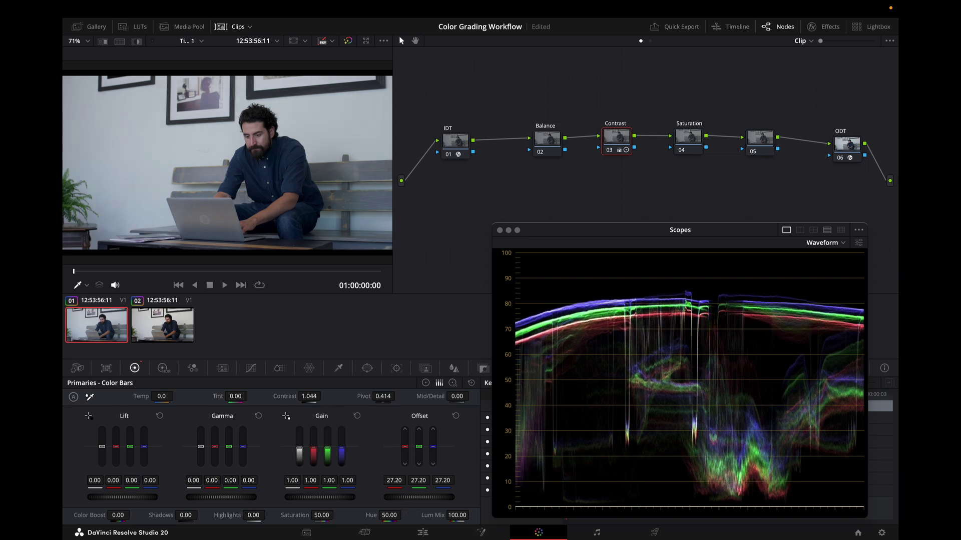
mouse_move(419, 497)
mouse_down()
mouse_move(428, 497)
mouse_move(415, 497)
mouse_up()
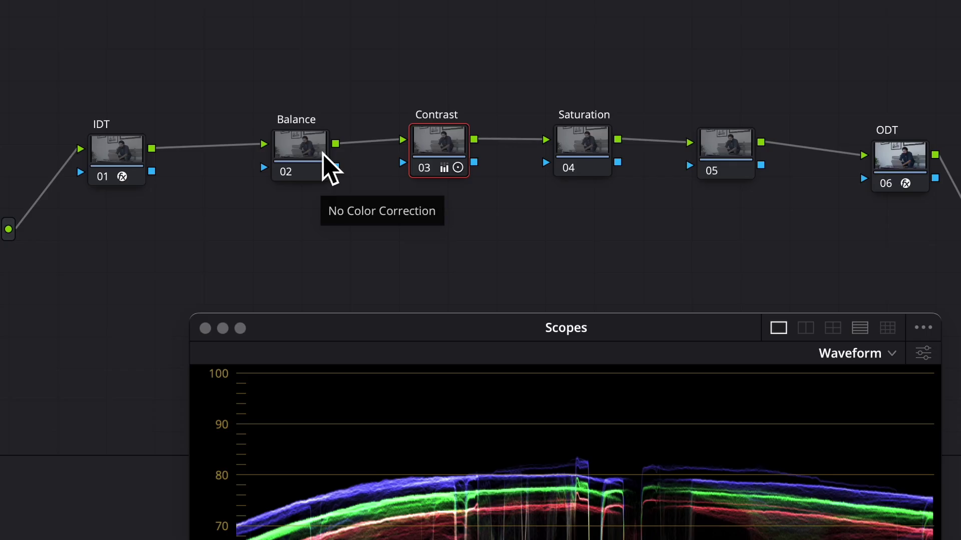
Step: Delete the Balance and Saturation nodes from the node graph
click(323, 156)
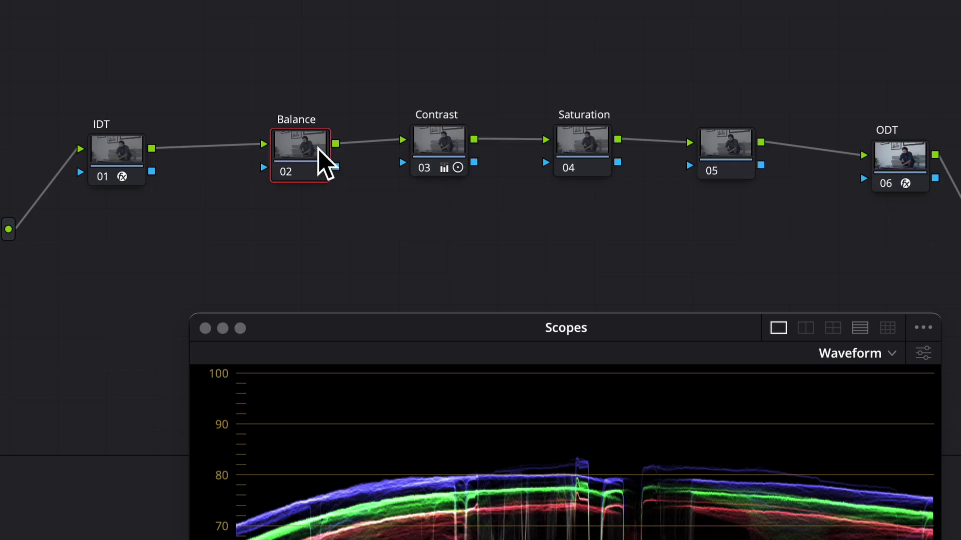
key(Delete)
click(590, 171)
key(Delete)
Step: Reset the Contrast node's grade and relabel it 'Base'
click(431, 170)
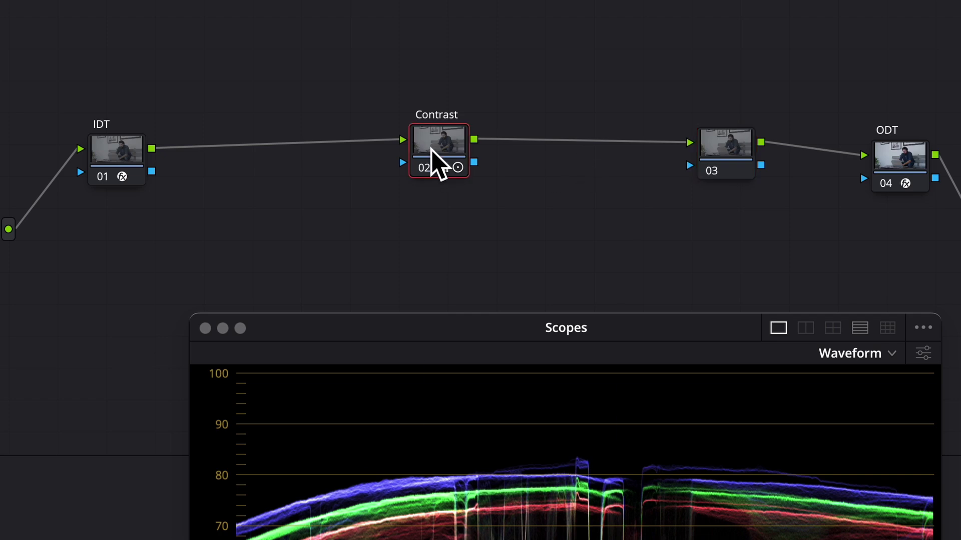
right_click(439, 146)
click(447, 157)
right_click(439, 146)
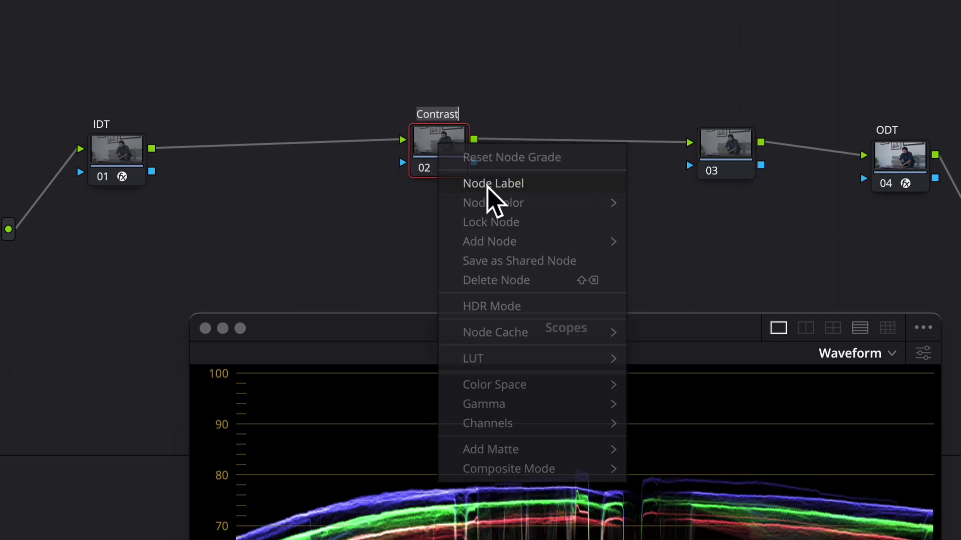
click(483, 183)
text(Base)
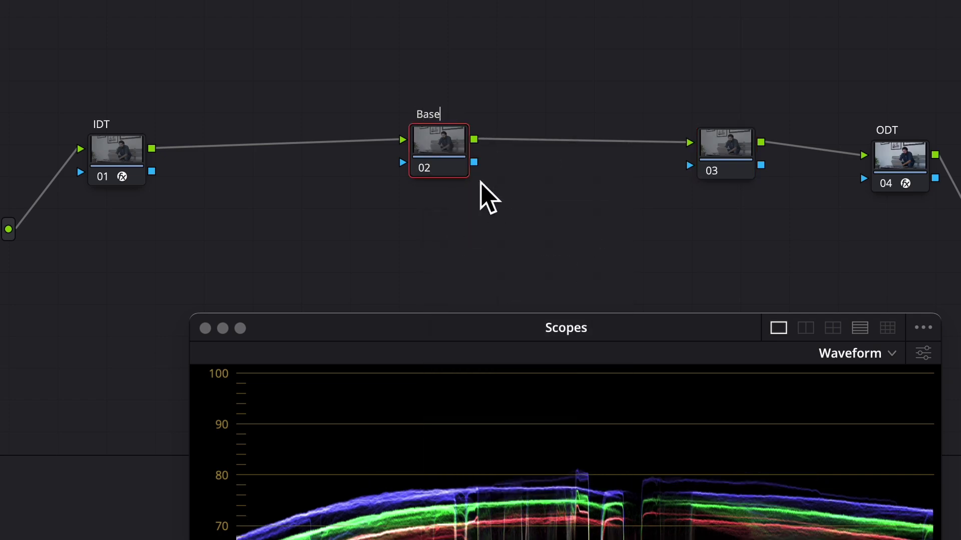
key(Return)
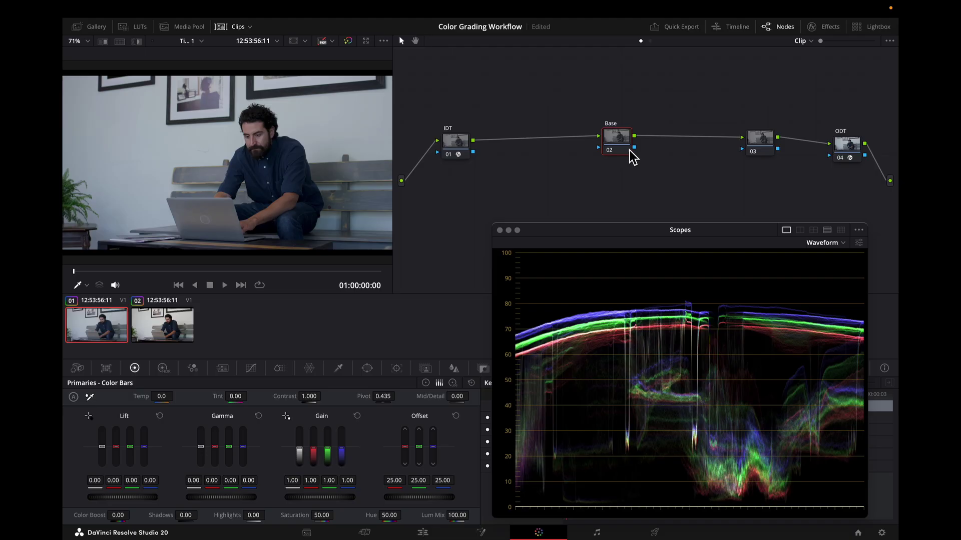
Step: Set the Base node's gamma to ACEScc
right_click(463, 166)
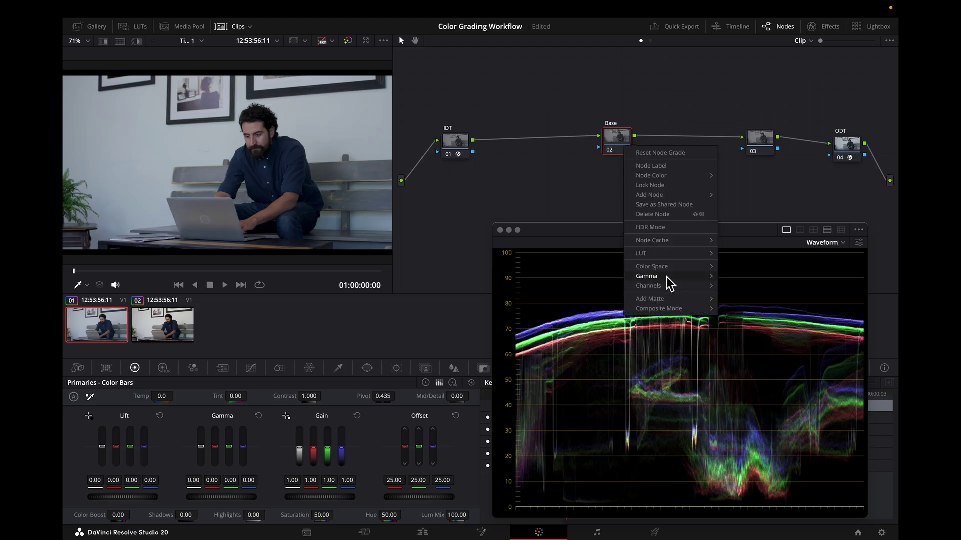
mouse_move(673, 283)
click(754, 30)
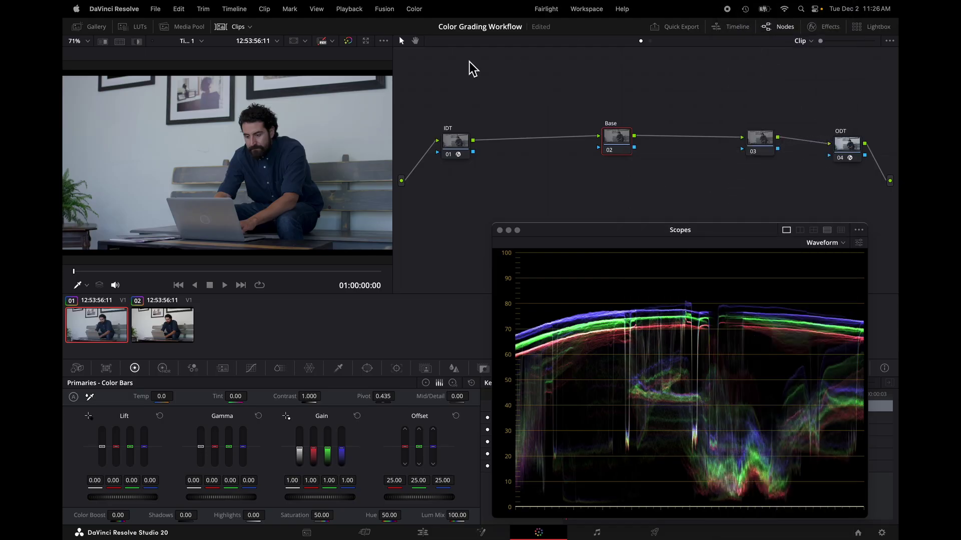
Step: Warm the Offset to 24.52/23.50/22.27, raise contrast to 1.064, and set saturation 44.20
mouse_move(426, 501)
mouse_down()
mouse_move(437, 500)
mouse_move(425, 495)
mouse_up()
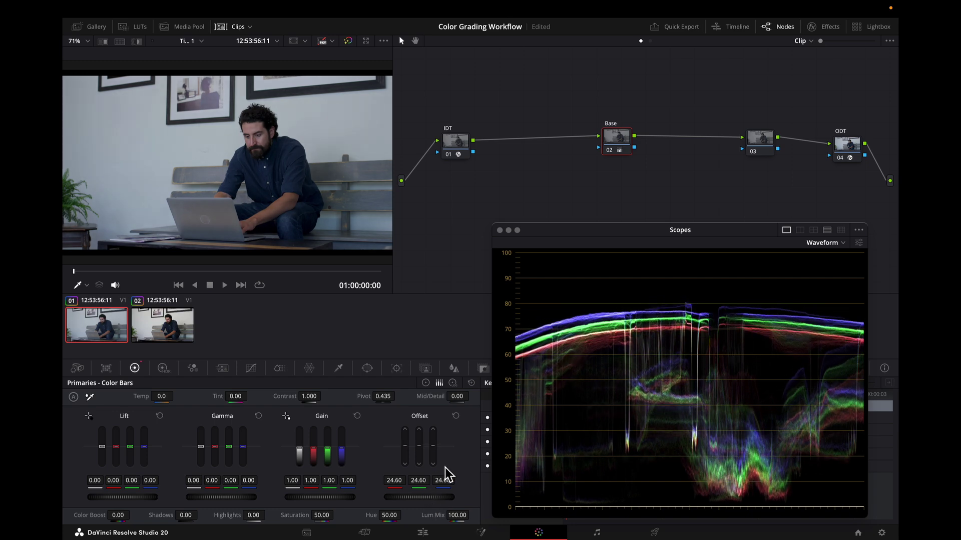
click(428, 383)
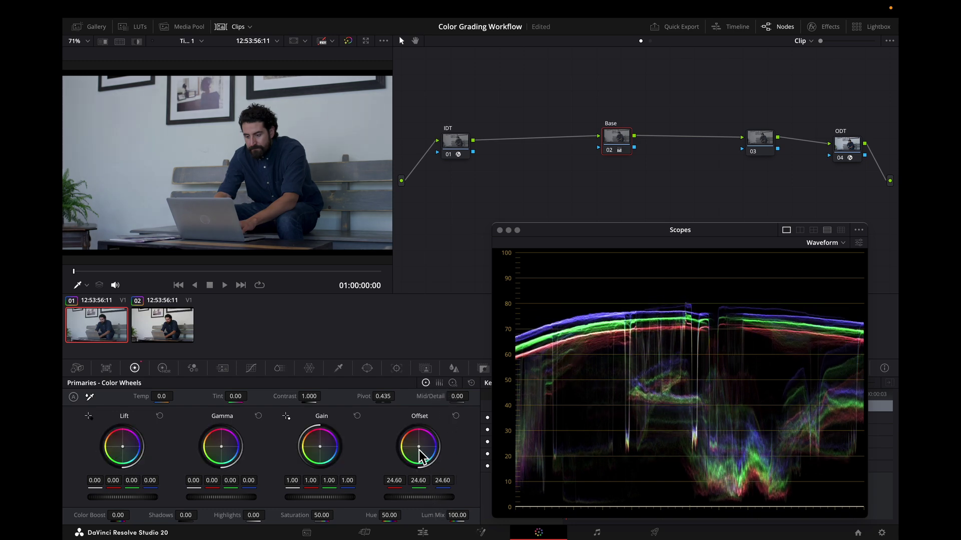
drag(418, 446, 420, 448)
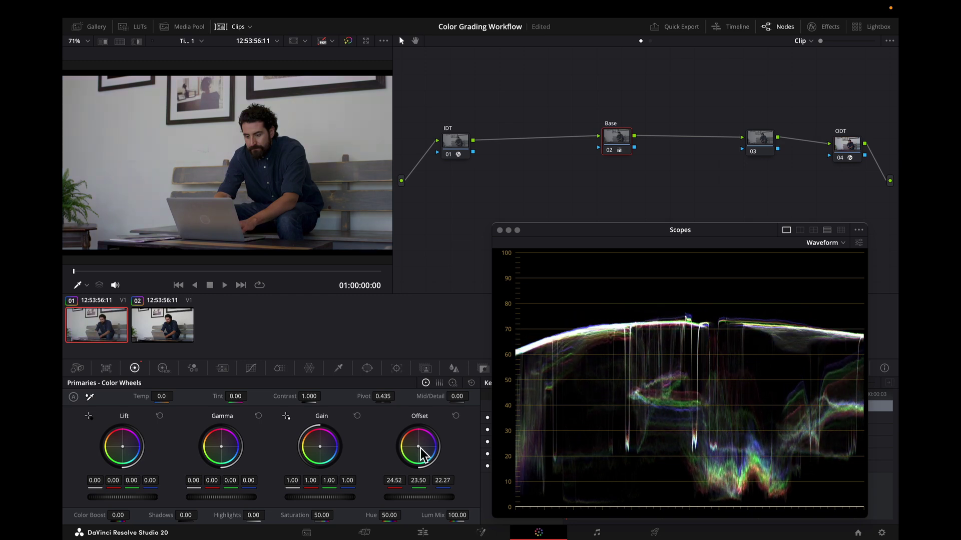
click(389, 395)
drag(311, 400, 324, 396)
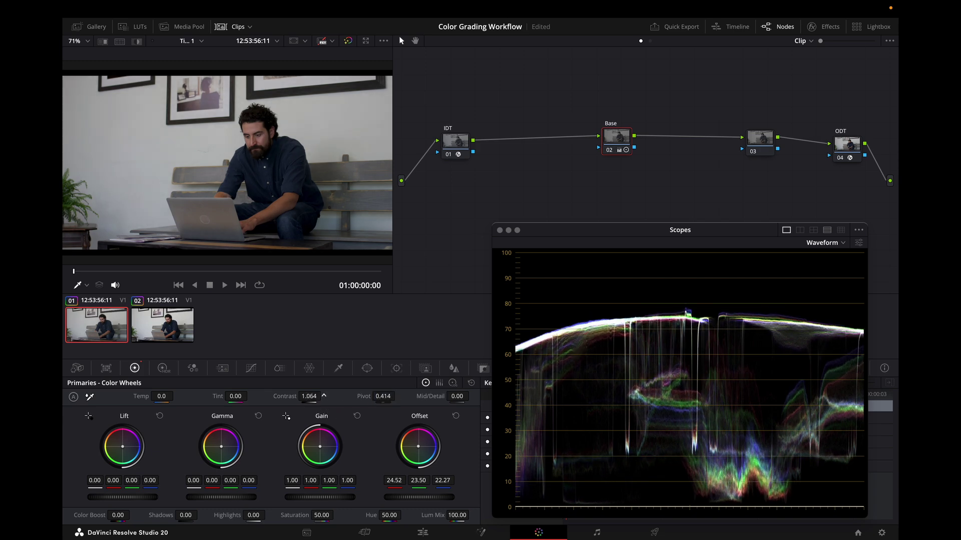
drag(323, 515, 334, 514)
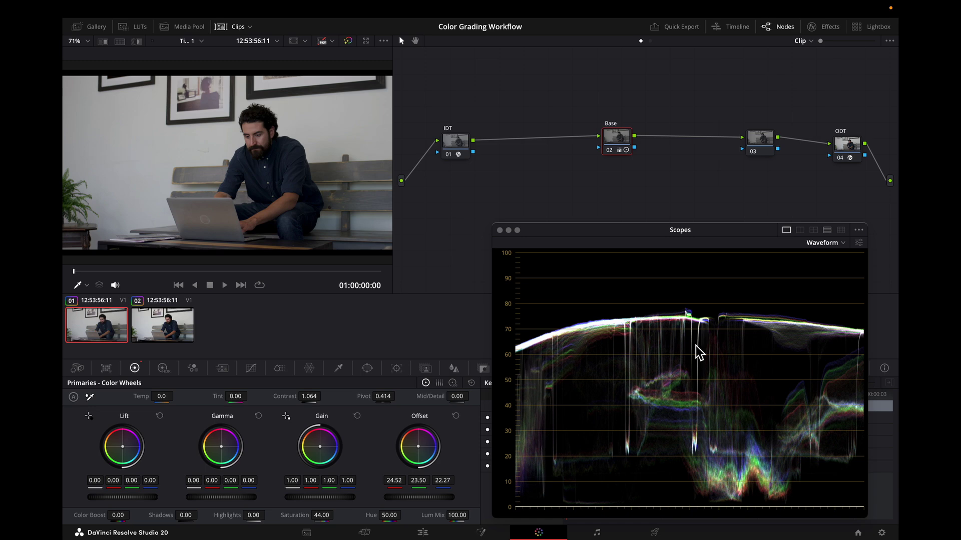
click(759, 143)
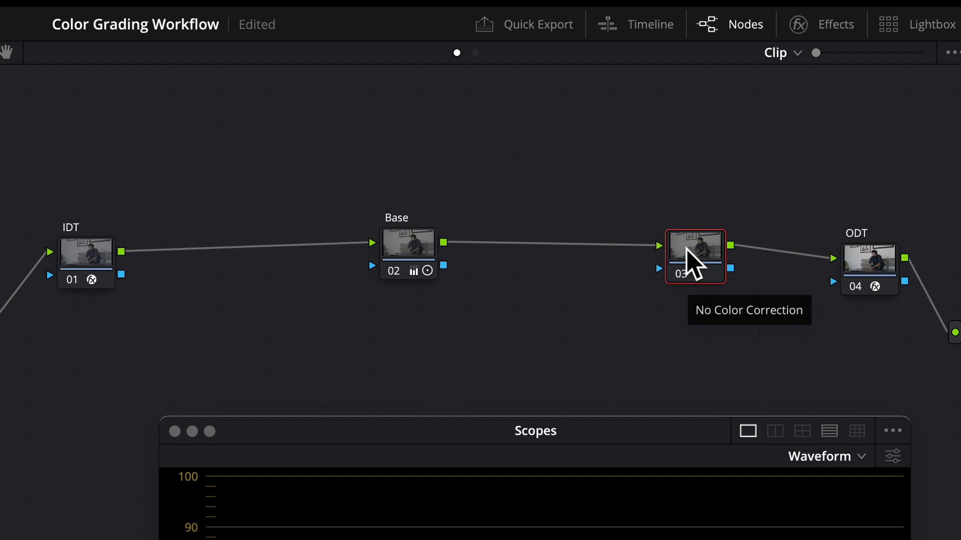
Step: Apply the Color Space Transform effect from the Effects library to node 03
click(828, 30)
drag(460, 326, 315, 317)
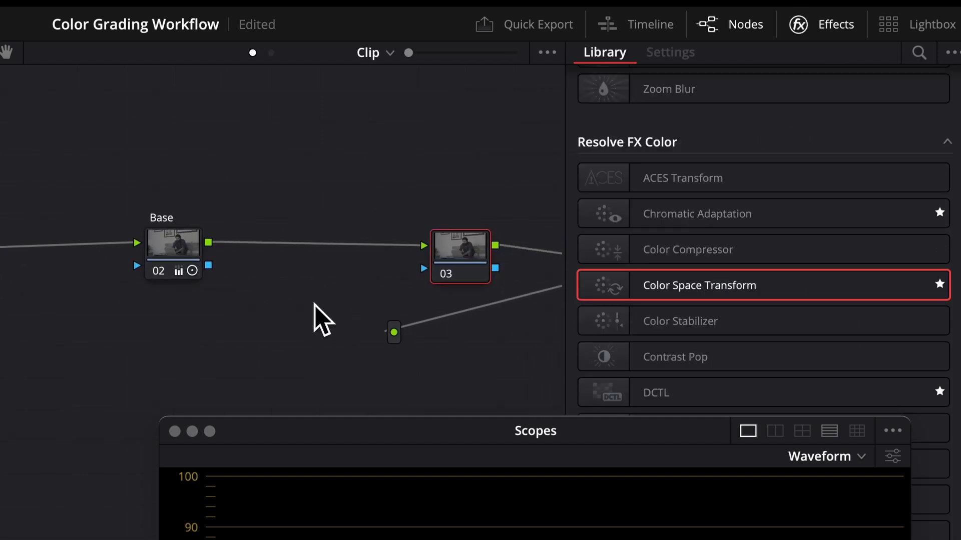
drag(710, 296, 460, 249)
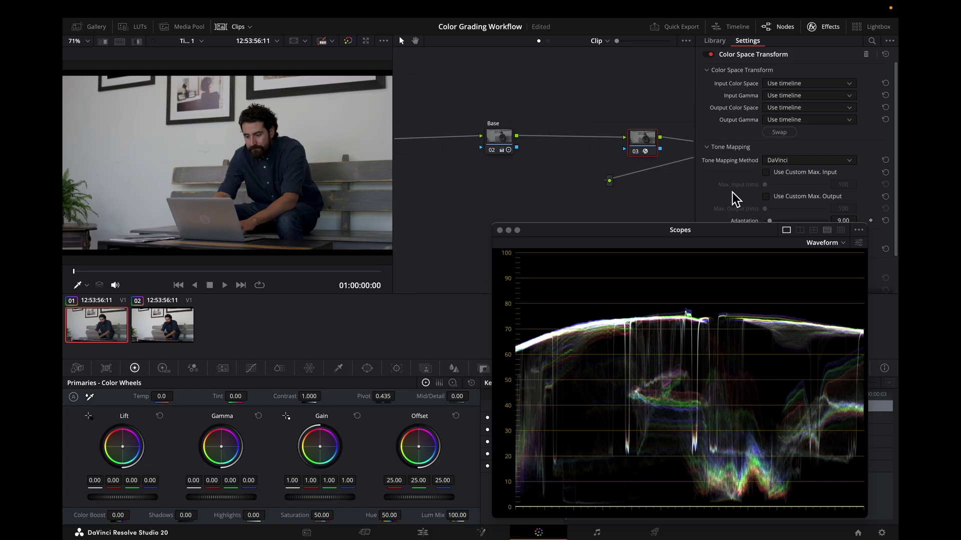
key(ctrl+d)
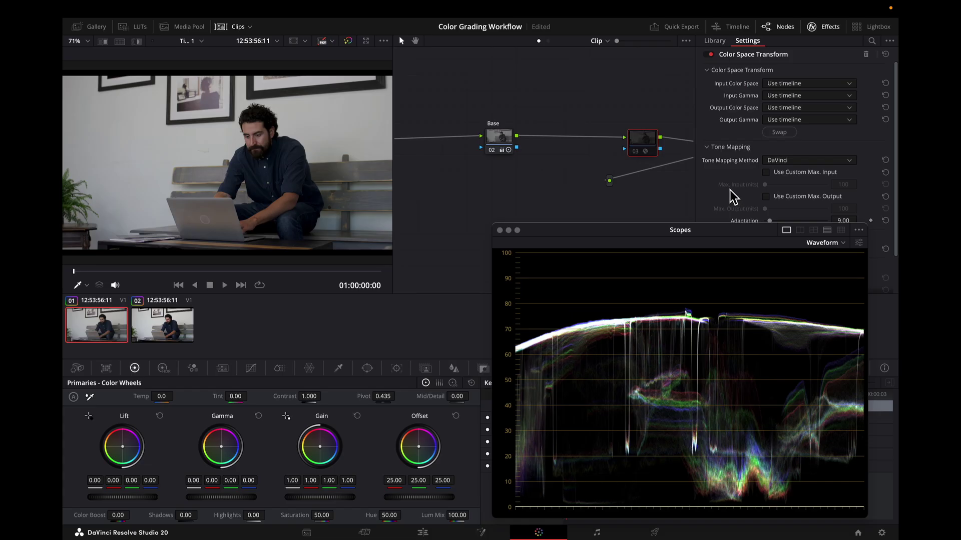
key(ctrl+d)
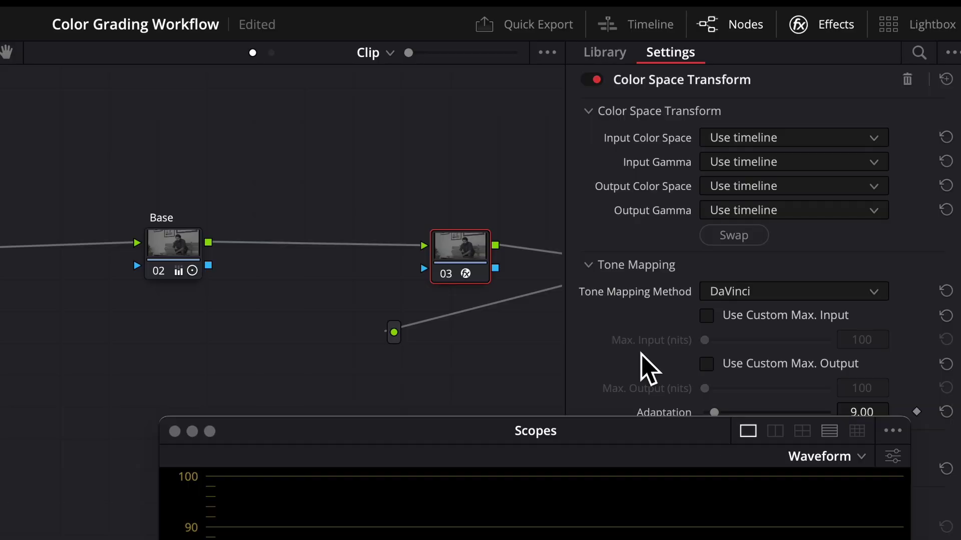
Step: Set input and output color space to DaVinci Wide Gamut and gamma to DaVinci Intermediate
click(807, 83)
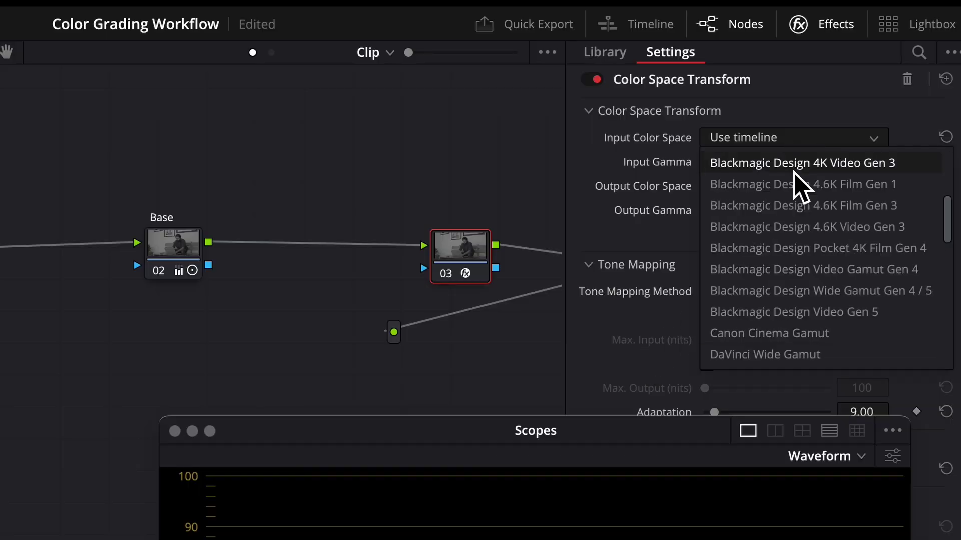
click(801, 355)
click(794, 165)
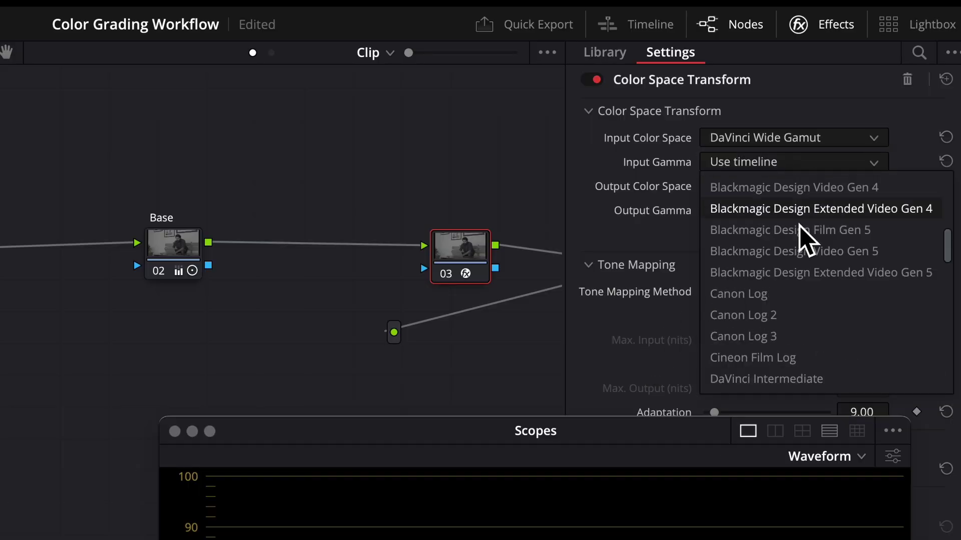
click(801, 379)
click(789, 189)
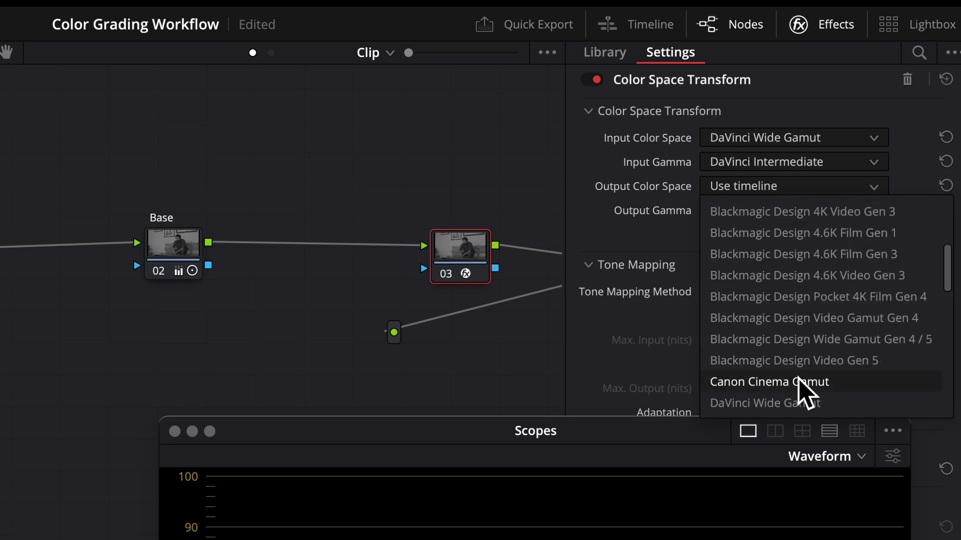
click(801, 403)
click(780, 210)
click(783, 428)
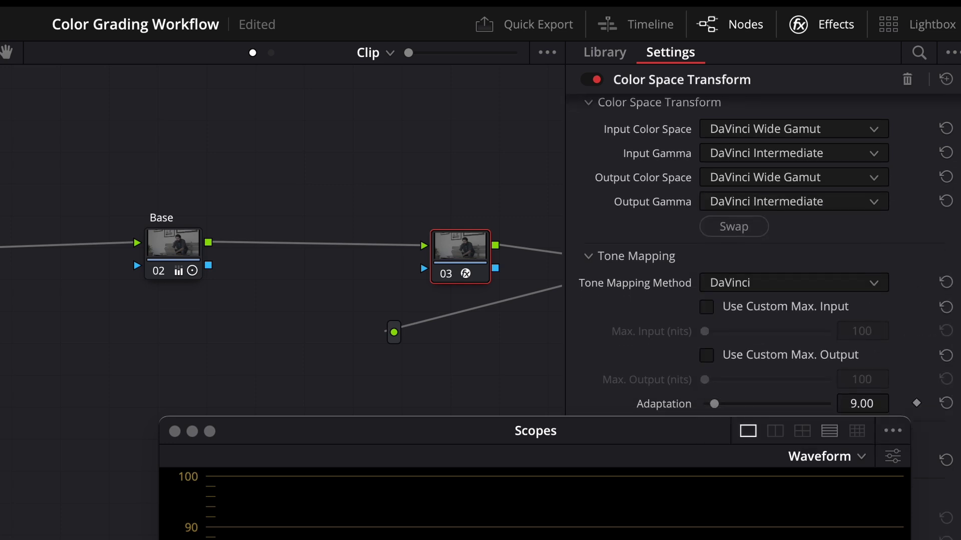
Step: Label node 03 'Clamp'
scroll(760, 250, down, 2)
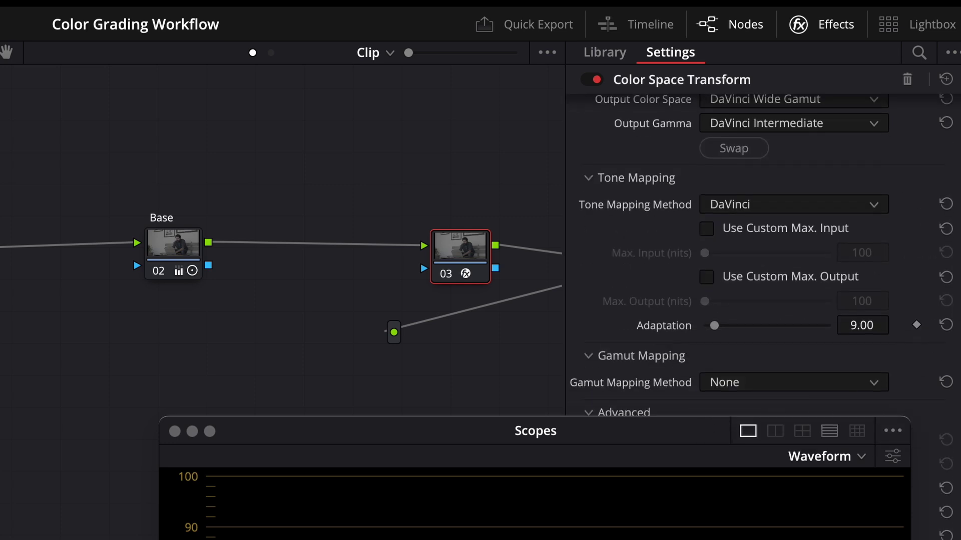
scroll(950, 143, up, 2)
text(Clamp)
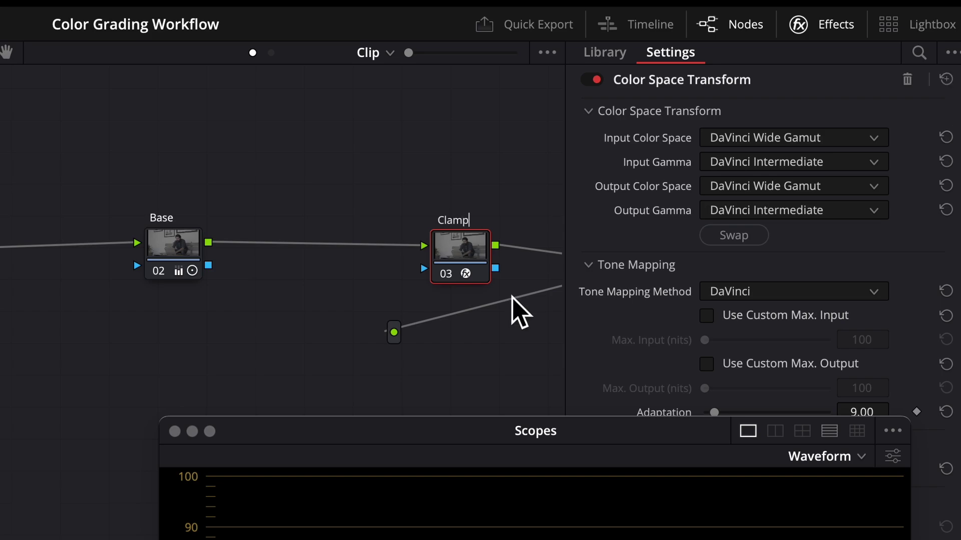
key(Return)
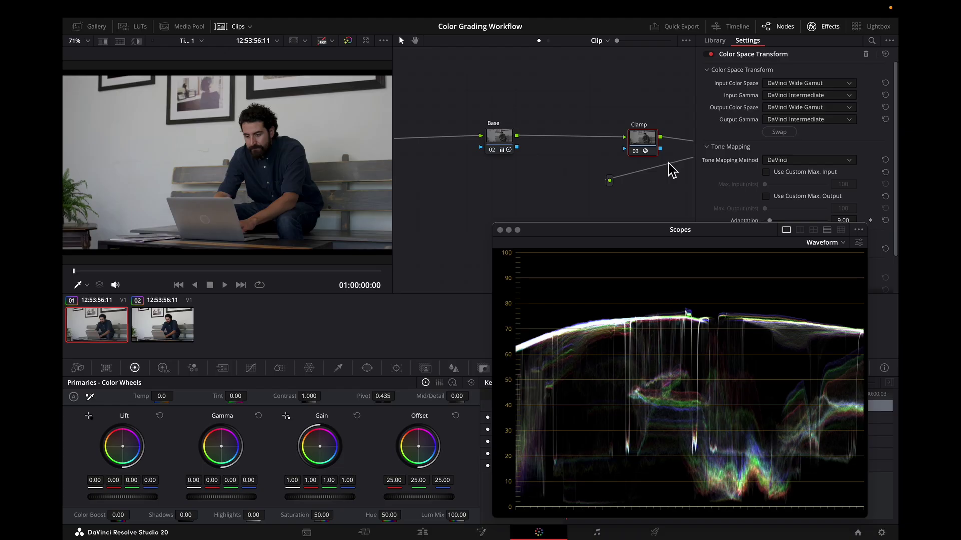